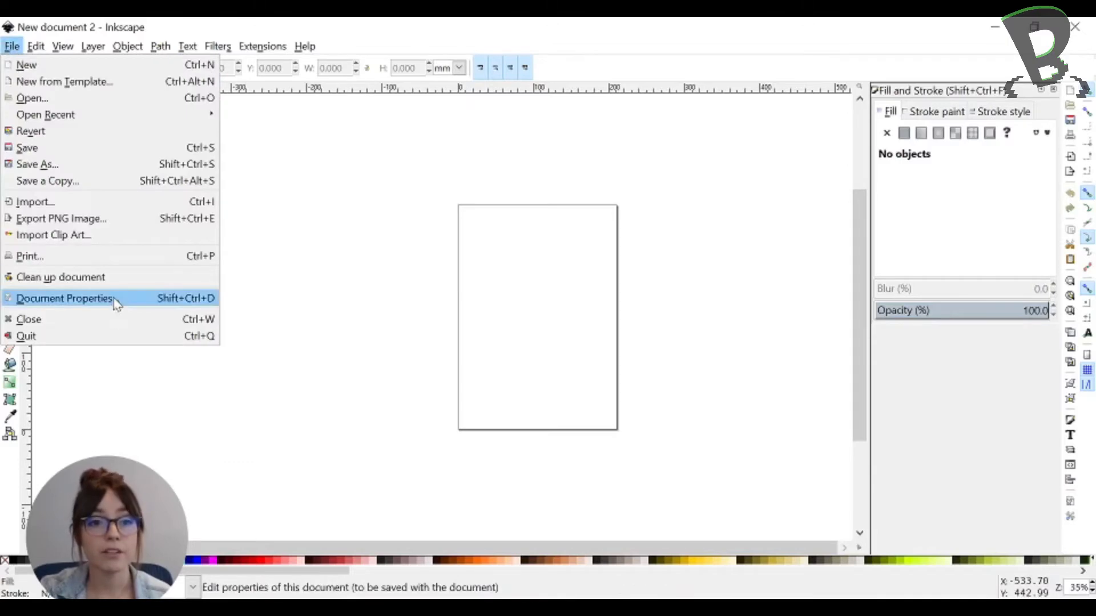
Set the document's custom page size to 480 px wide and 360 px high
click(200, 305)
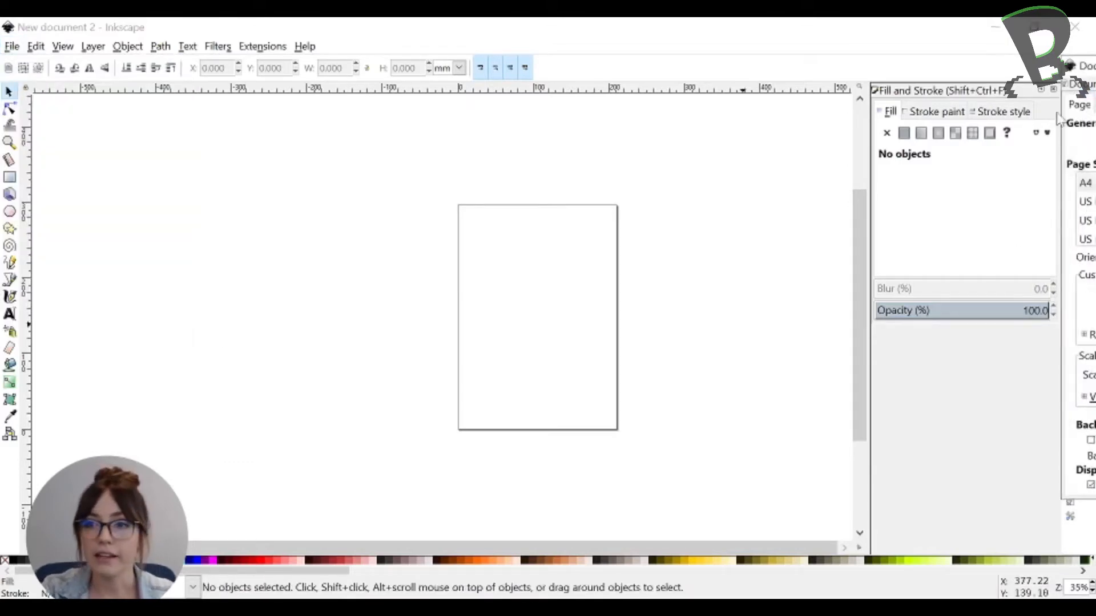
drag(1085, 68, 680, 95)
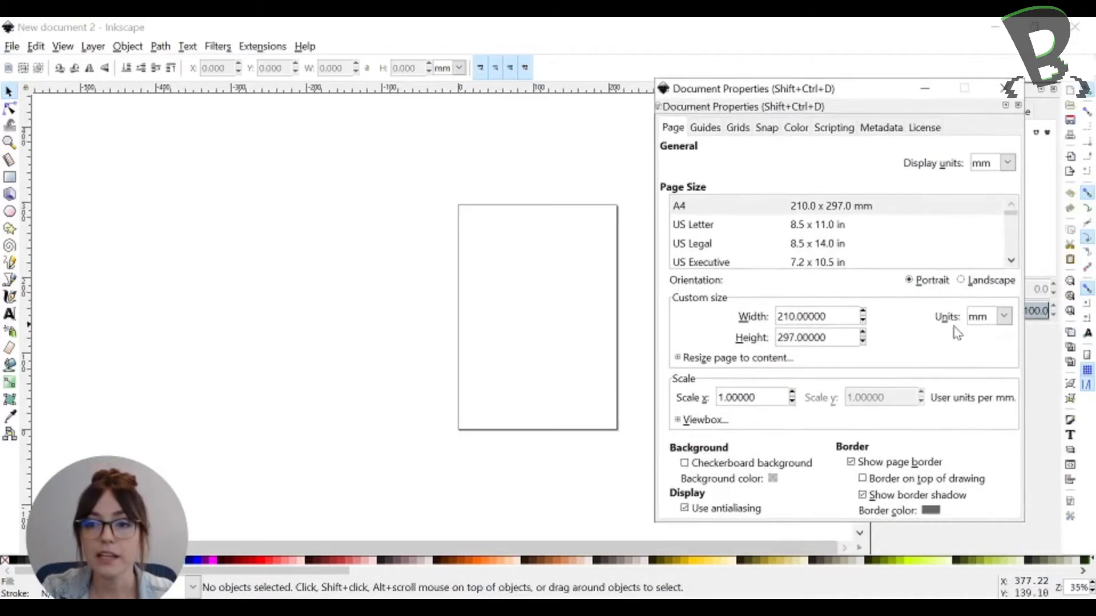
click(989, 319)
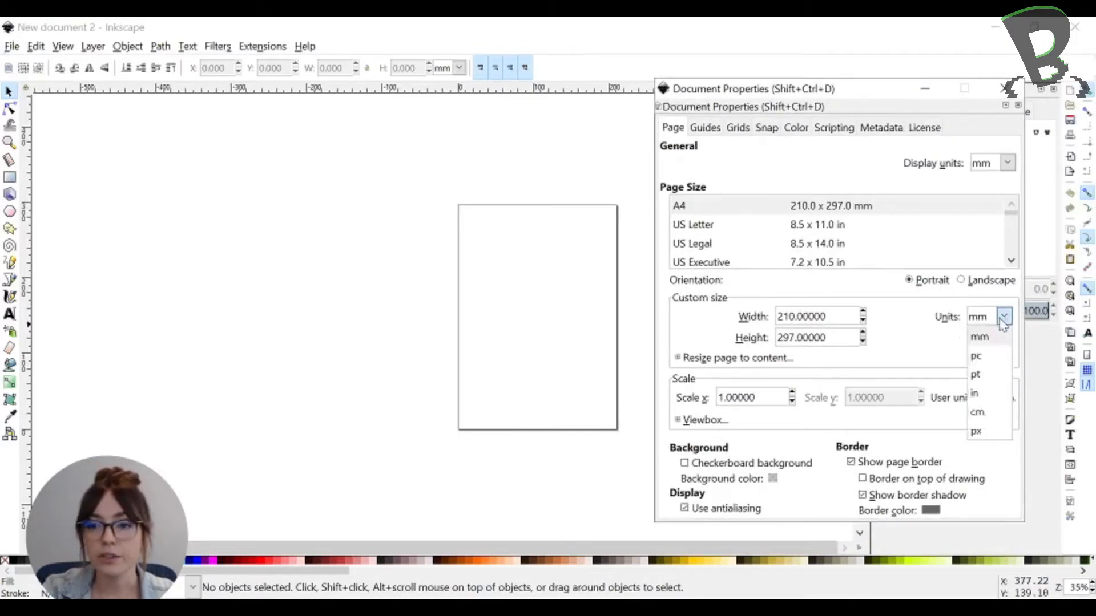
click(977, 431)
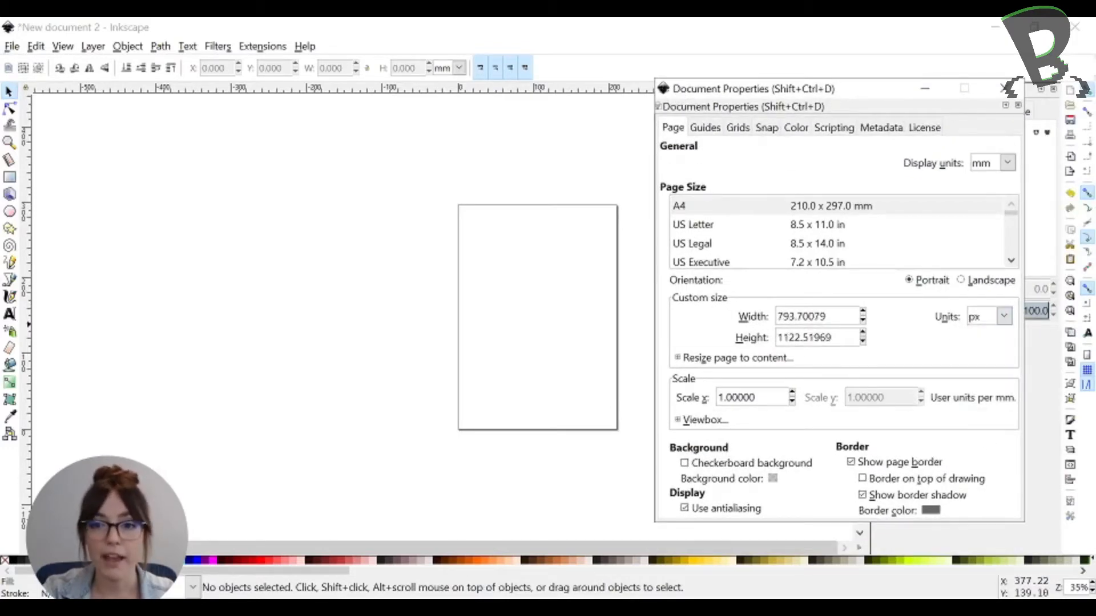
drag(827, 317, 733, 316)
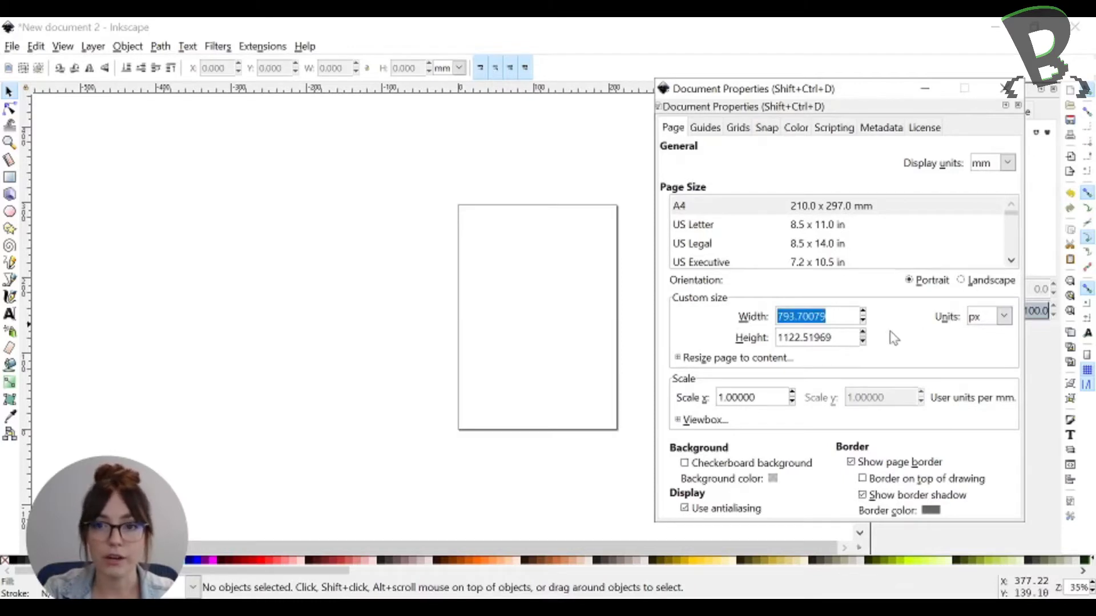
text(480)
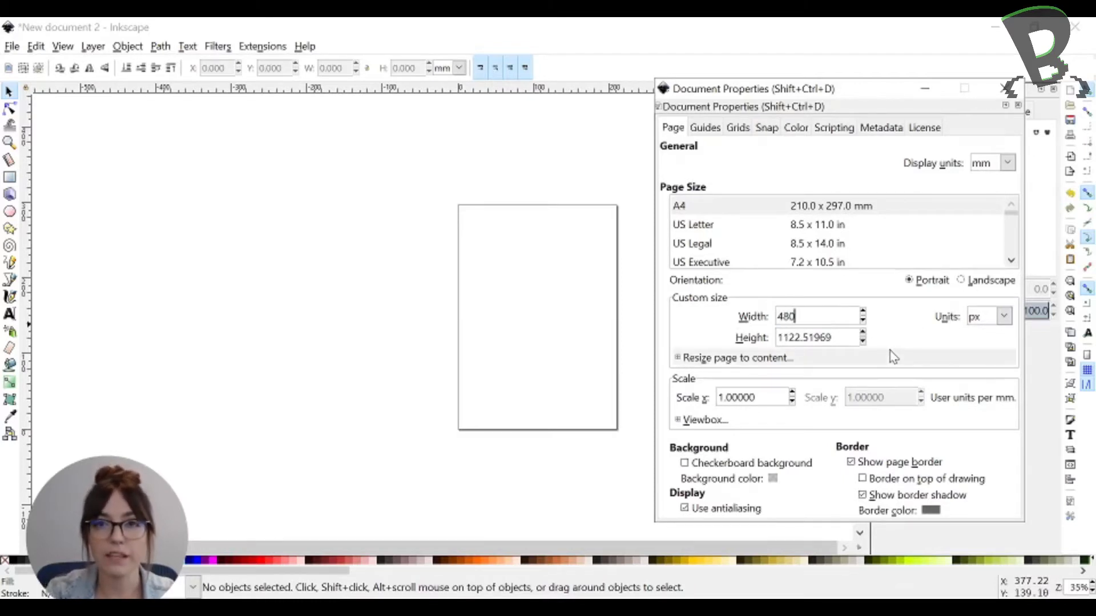
key(Tab)
text(36)
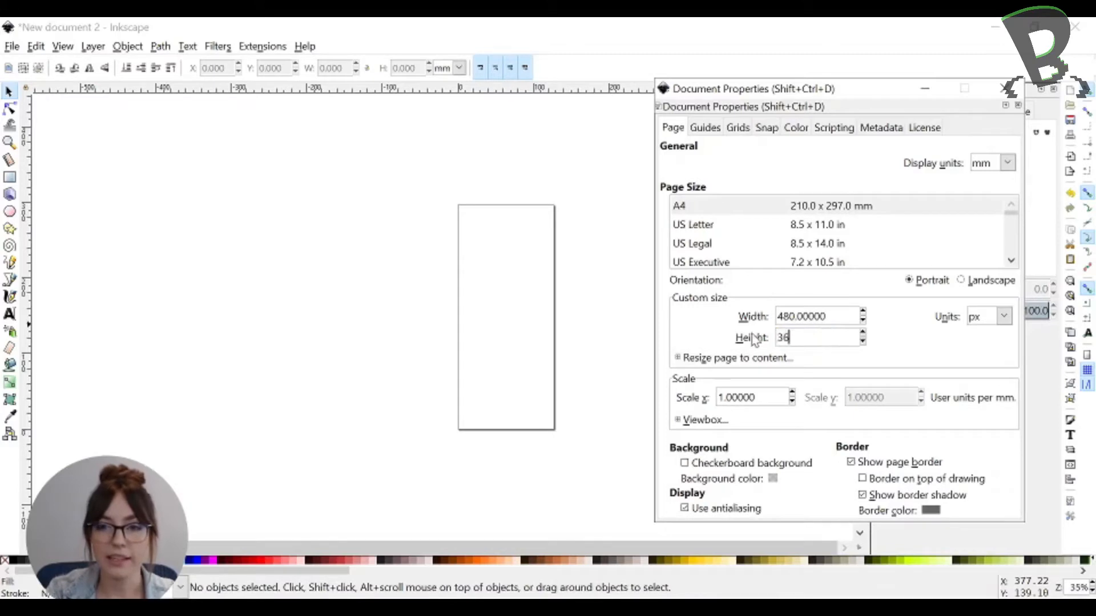
key(Return)
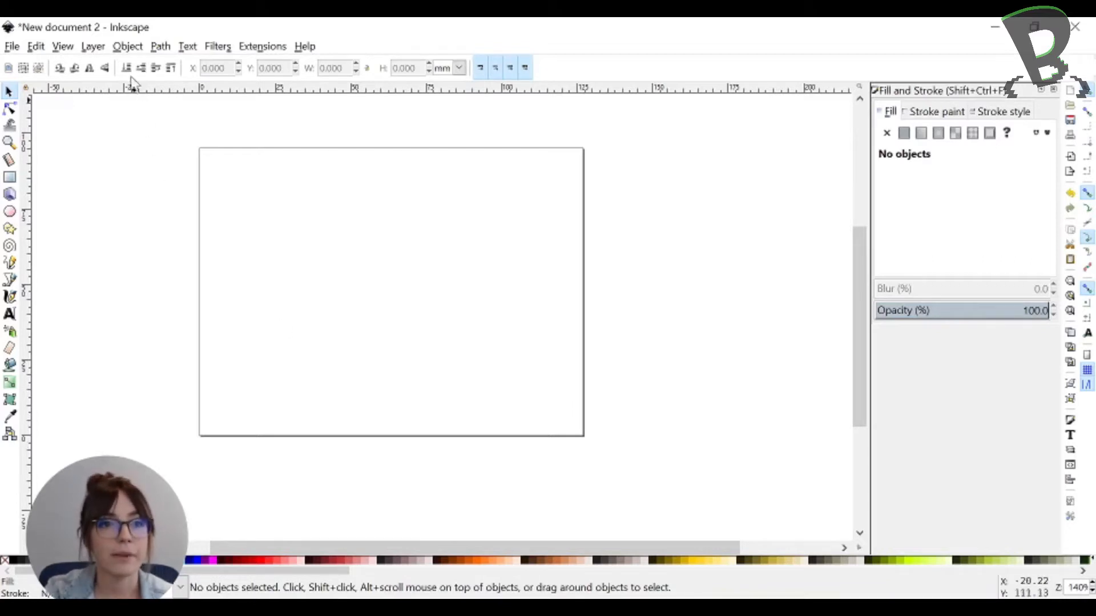
Show the document's layer list and select Layer 1
click(93, 47)
click(108, 341)
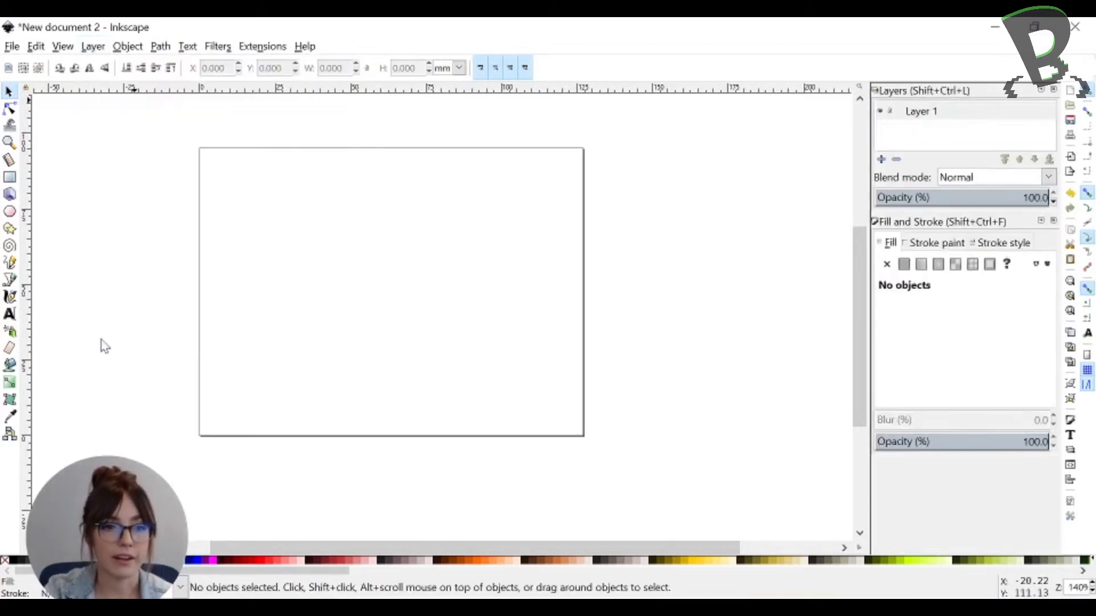
click(932, 116)
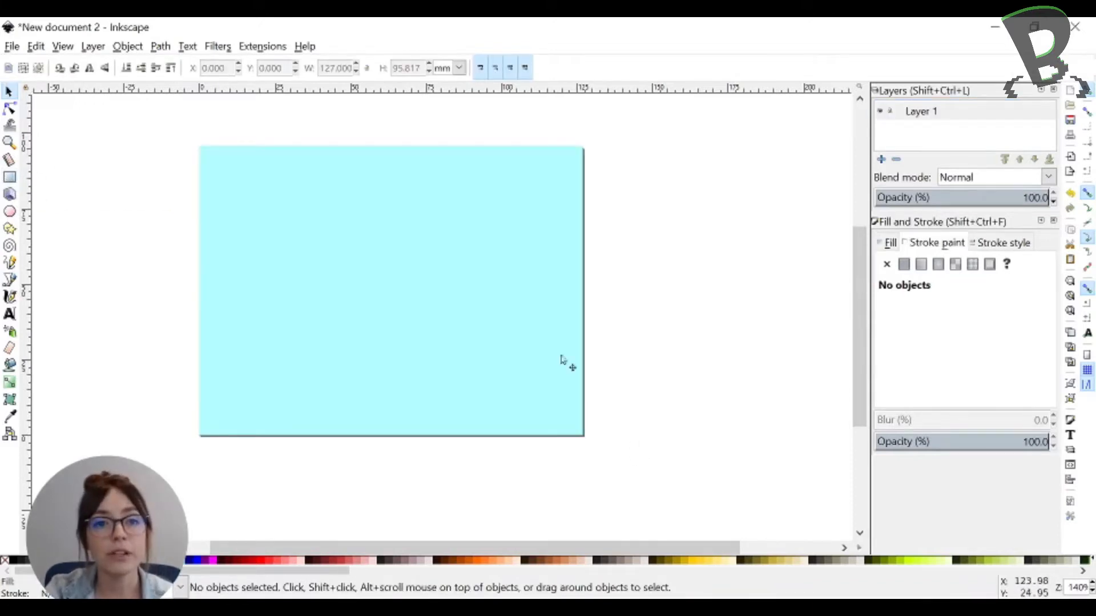
Look at the finished scene in New document 1 and return to New document 2
click(458, 340)
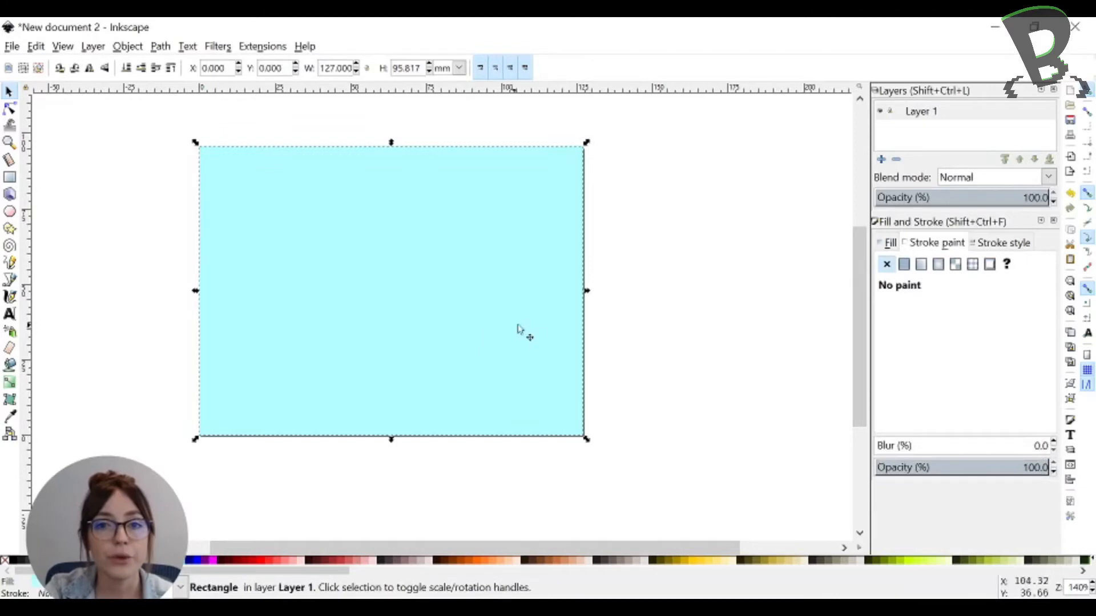
click(671, 410)
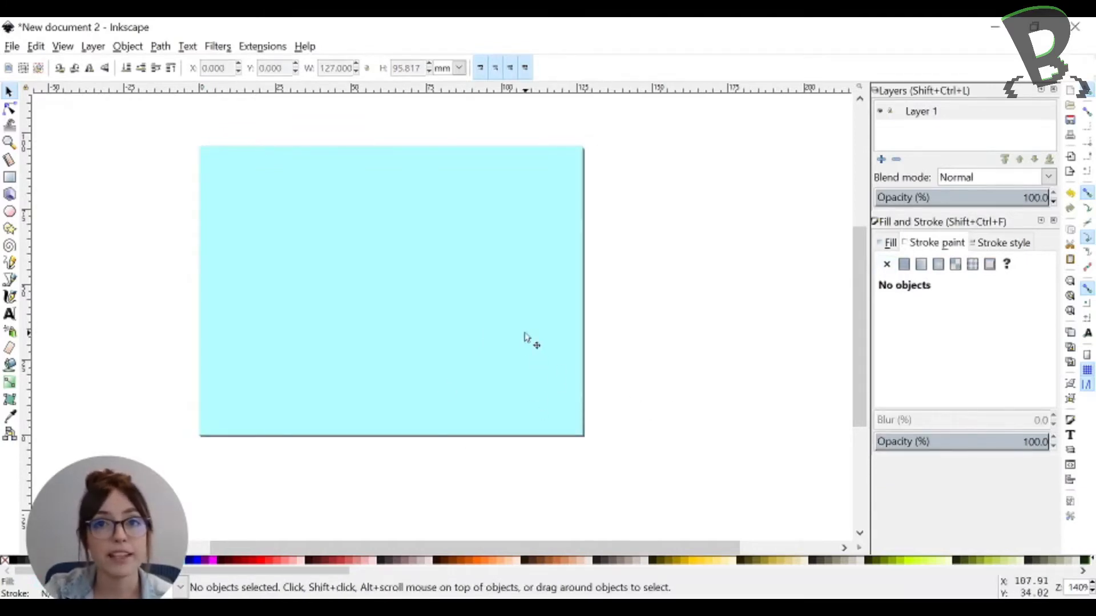
click(613, 539)
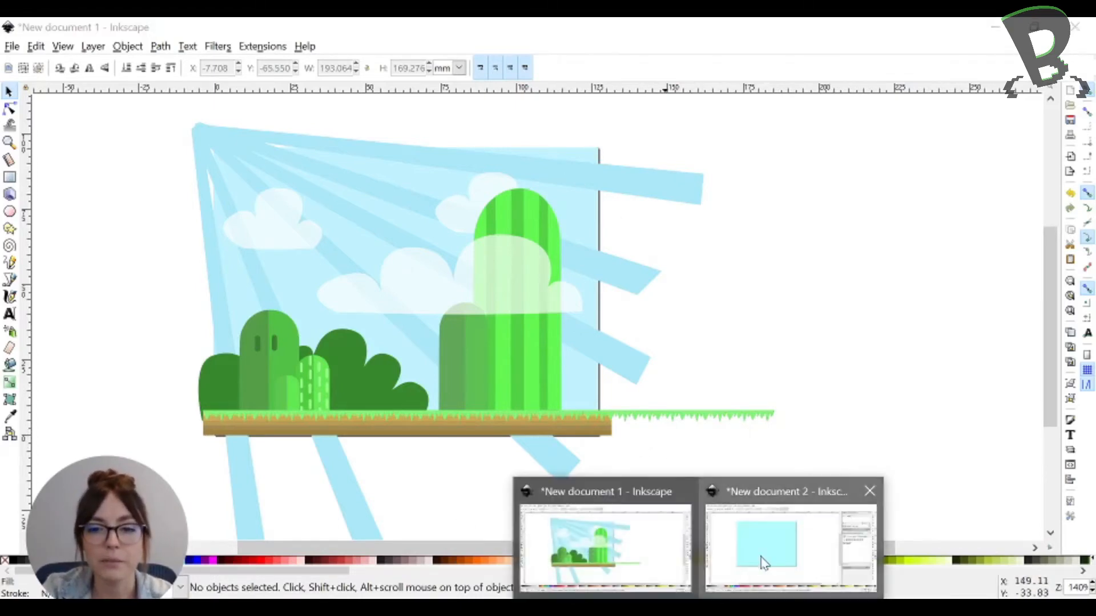
click(762, 566)
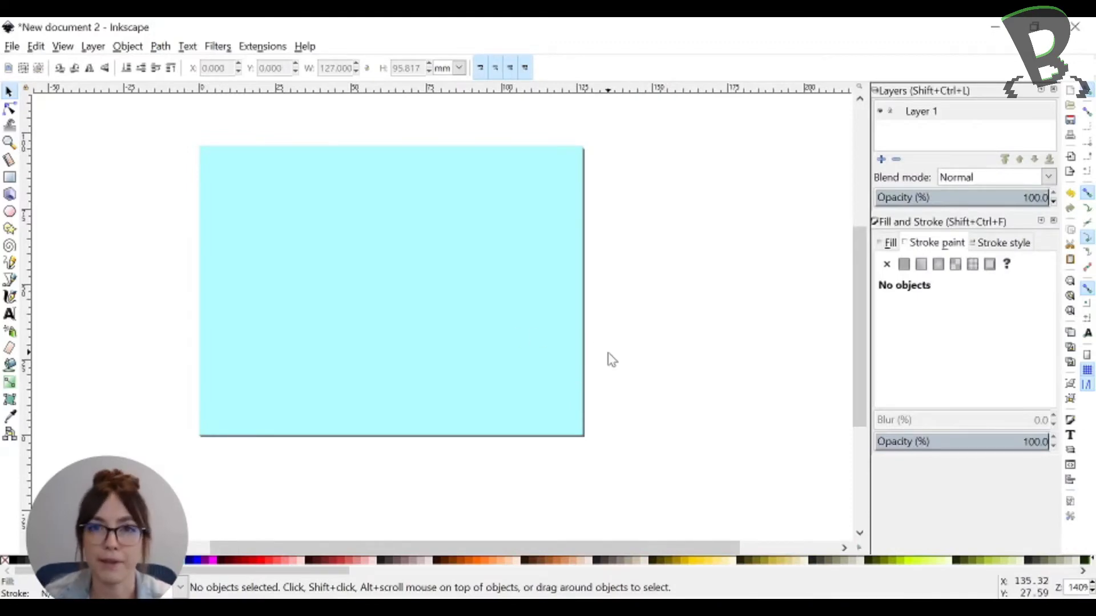
Draw a closed, widening sun ray about 173 × 89 mm from the page's upper-left corner past its right edge with the Bezier tool
key(b)
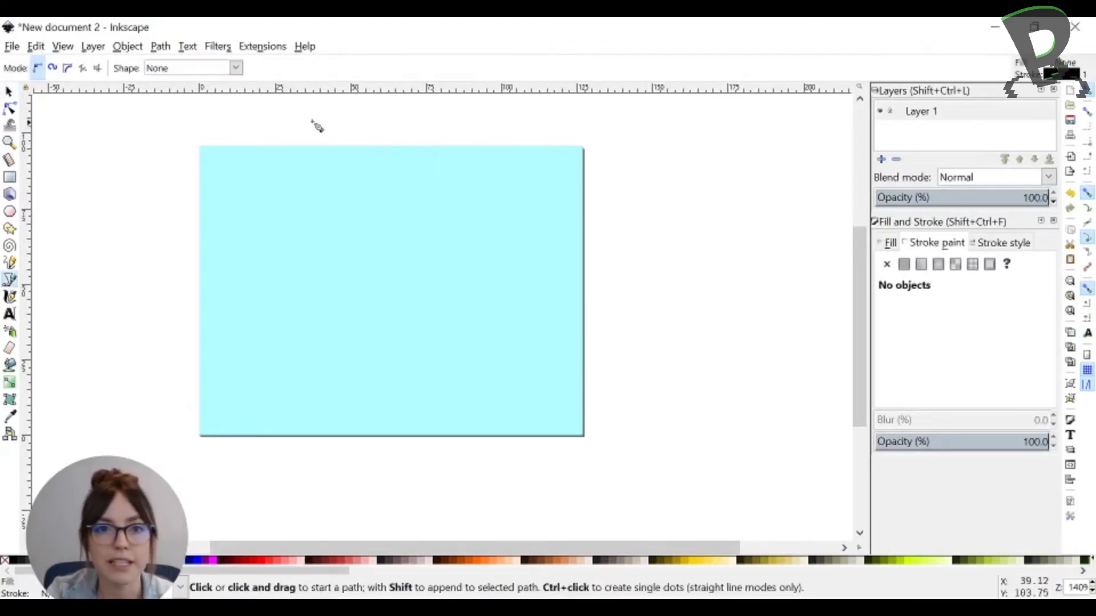
click(218, 124)
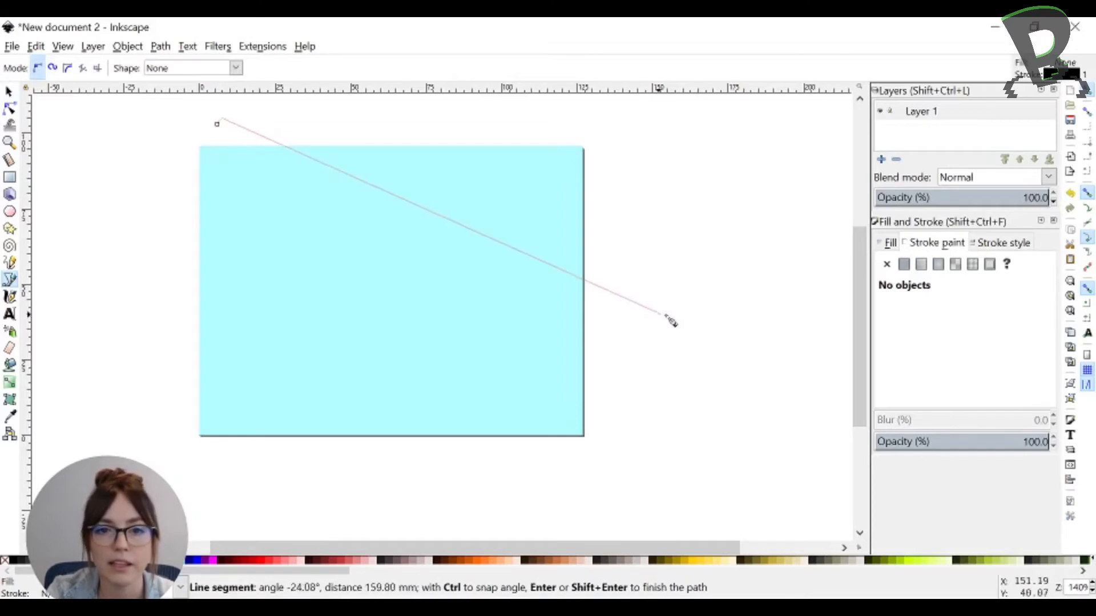
click(738, 332)
click(713, 388)
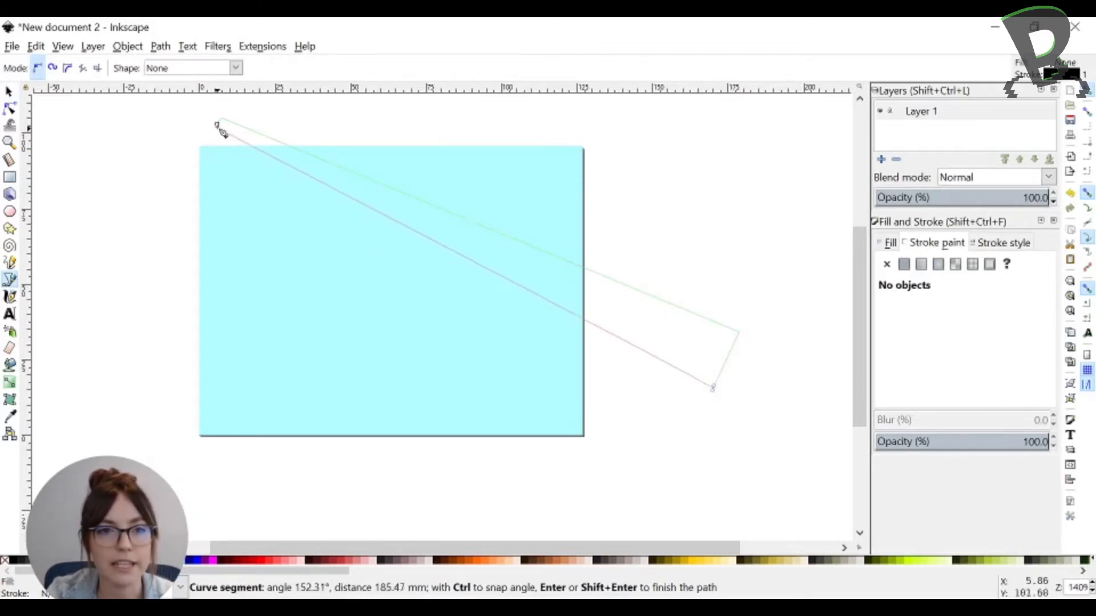
click(218, 122)
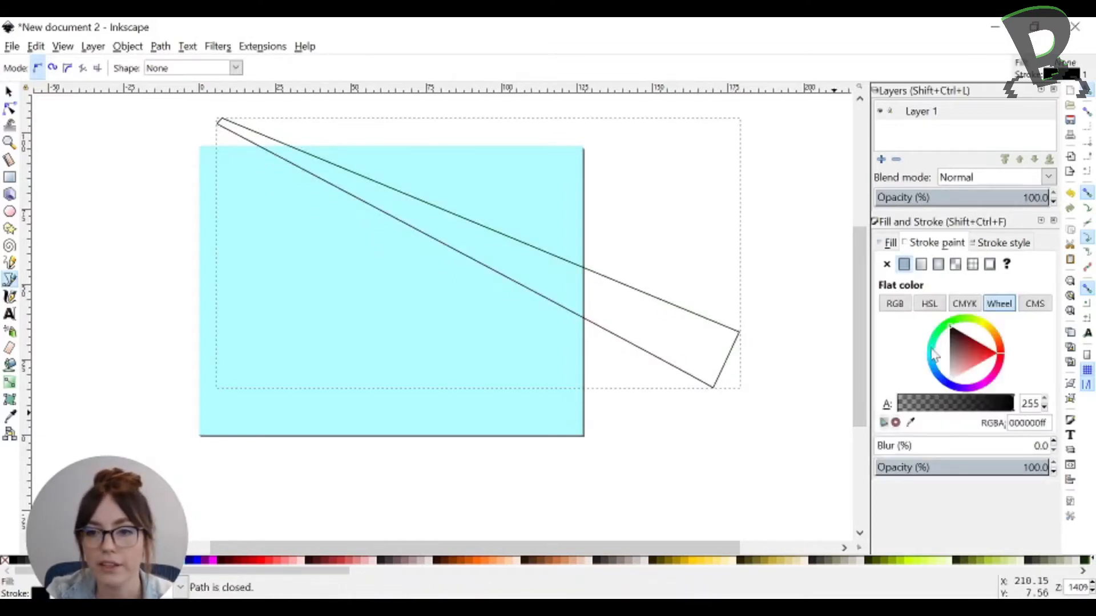
Sample the sky colour for the ray's outline and darken it to 79d7db
click(911, 423)
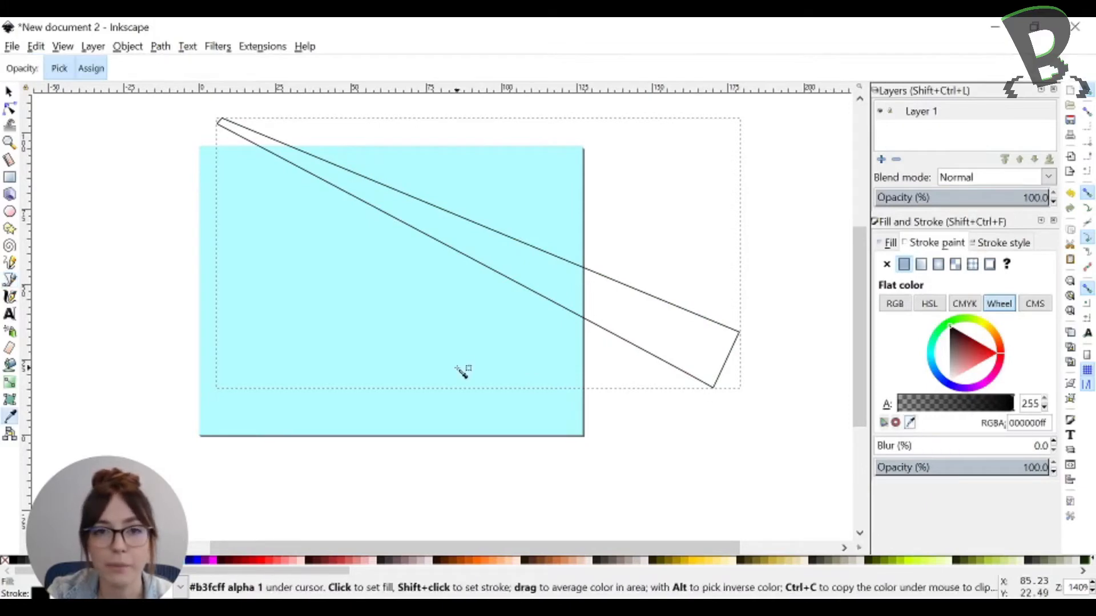
click(429, 323)
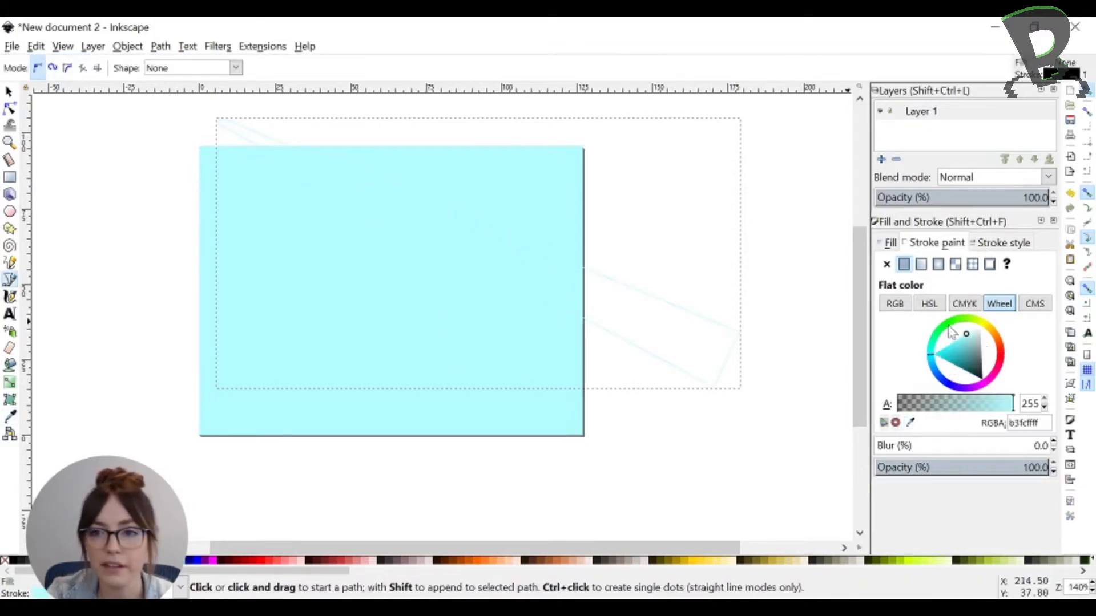
click(963, 345)
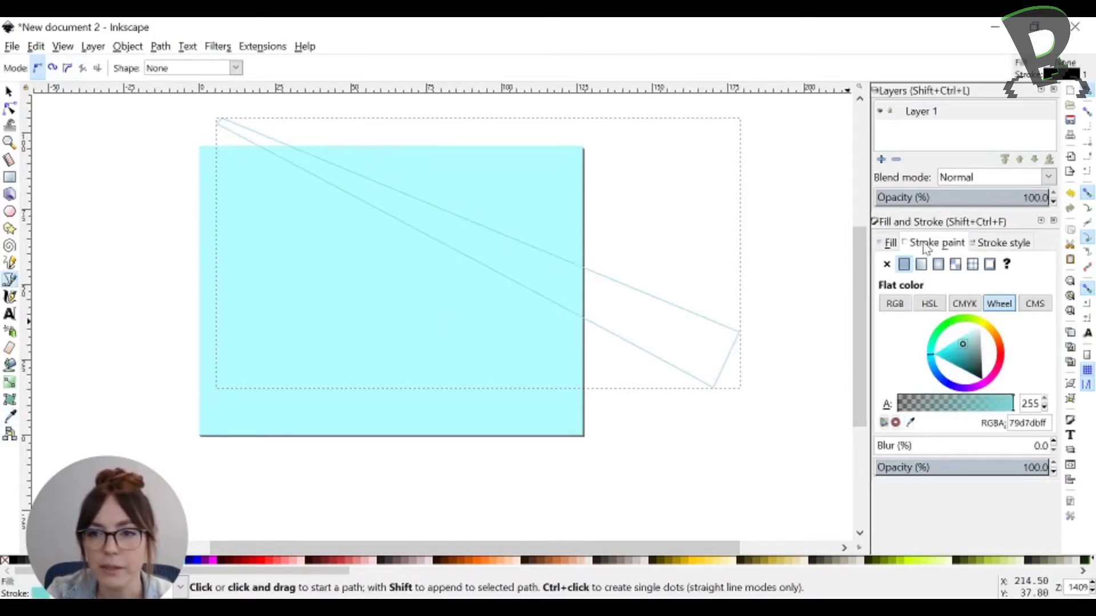
Remove the ray's stroke, give it a flat teal fill of 91ced0 and nudge it slightly
click(887, 264)
click(903, 264)
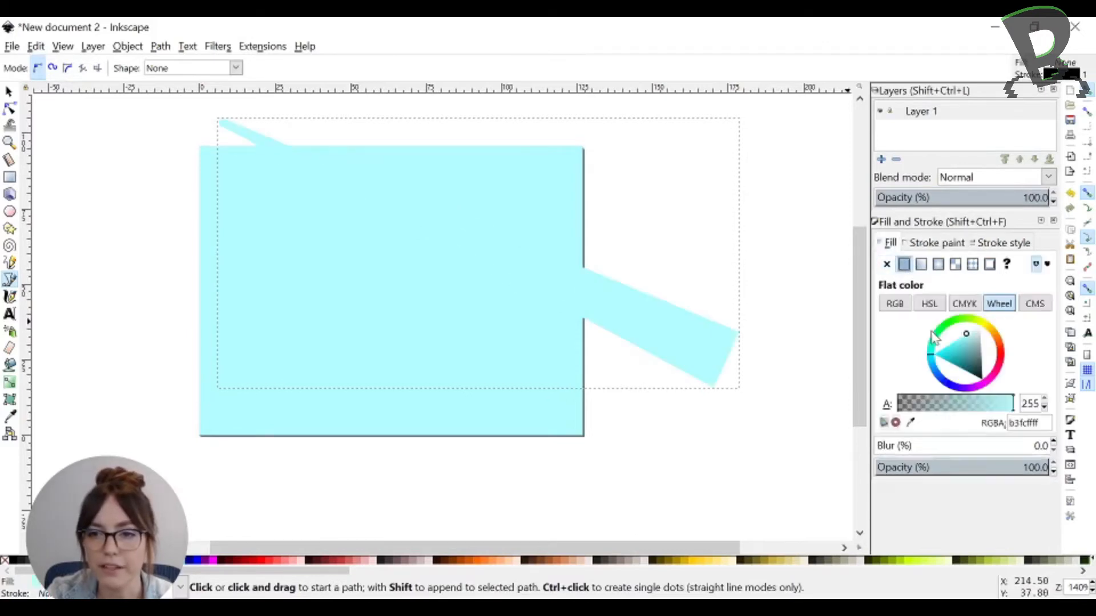
drag(960, 335, 969, 343)
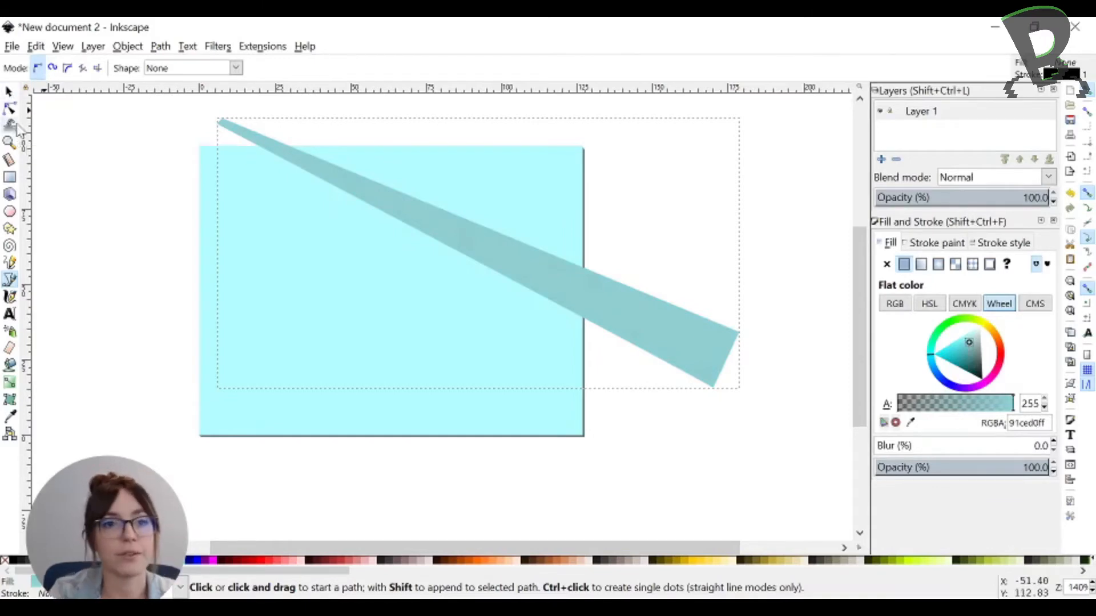
click(8, 91)
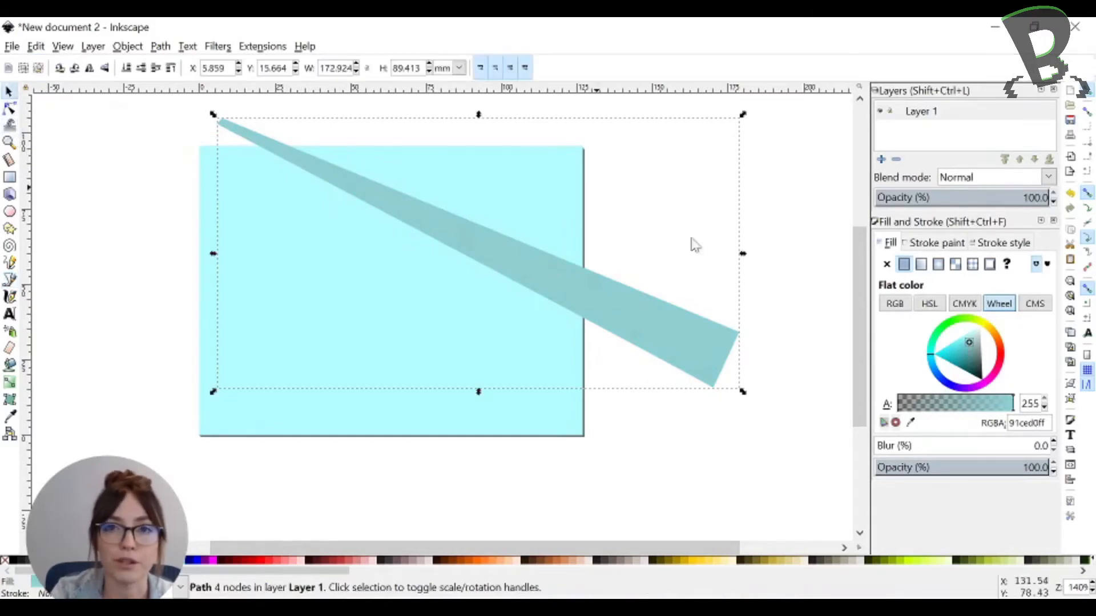
drag(656, 323, 662, 334)
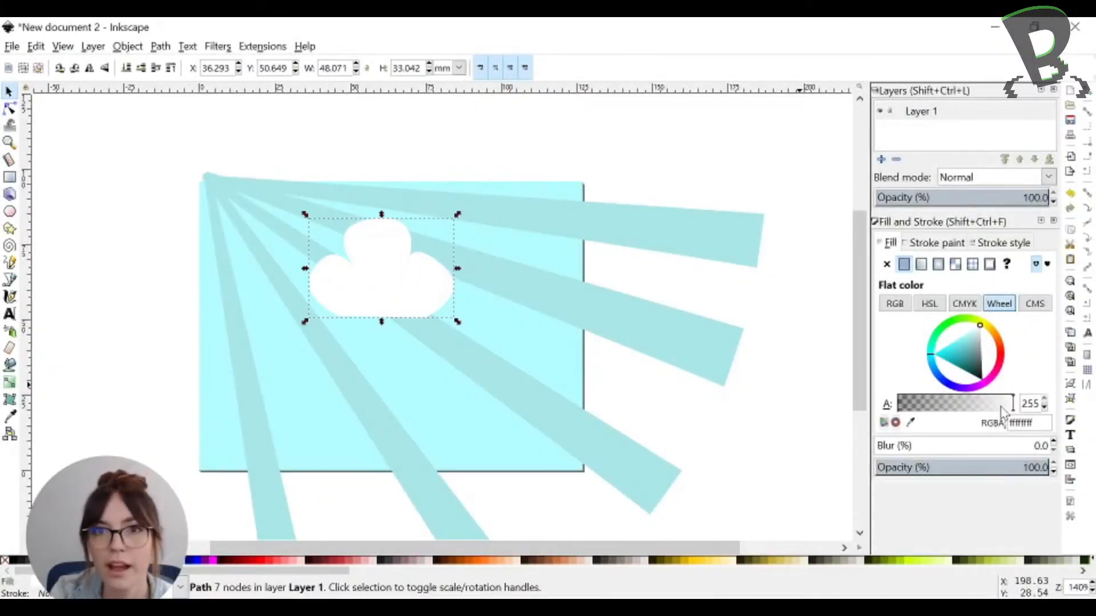
Make the white cloud semi-transparent, then move it left over the rays and shrink it to about 42 × 25 mm
drag(1003, 412, 963, 415)
drag(379, 288, 316, 288)
drag(319, 326, 320, 303)
Duplicate the cloud and place the two clouds on the left and right sides of the sky
drag(394, 265, 548, 276)
key(ctrl+d)
click(707, 279)
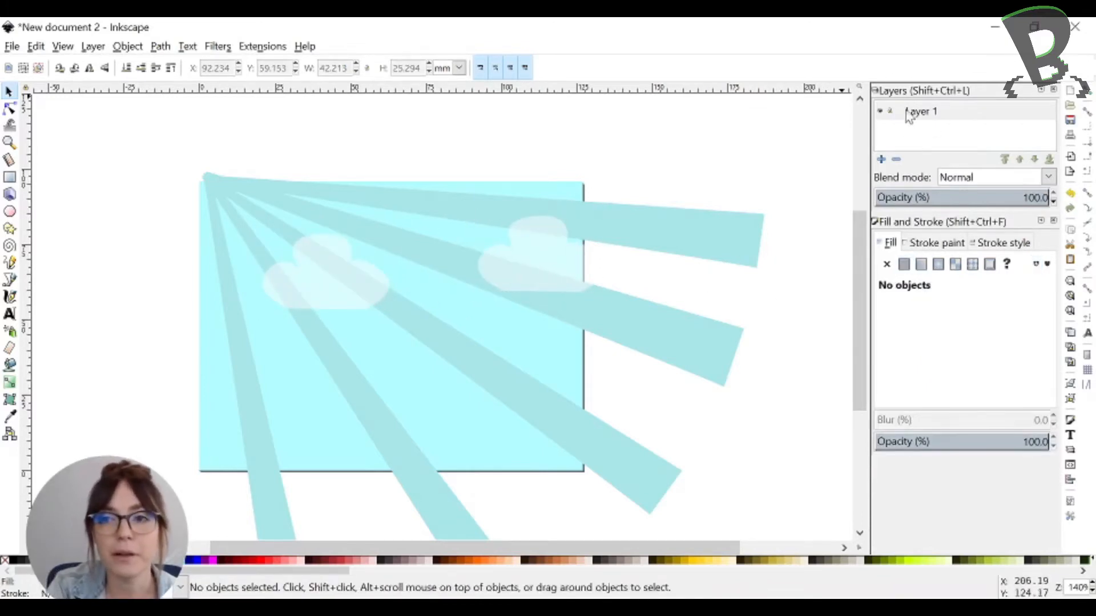
Add a layer named Layer 2 above Layer 1 and make it the active layer
click(882, 160)
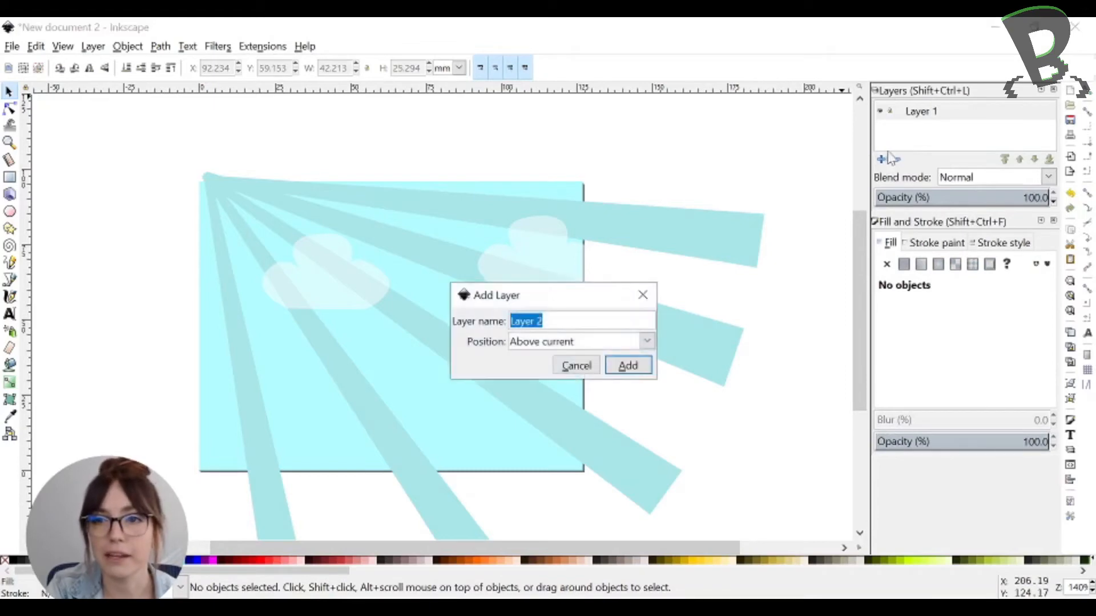
click(625, 368)
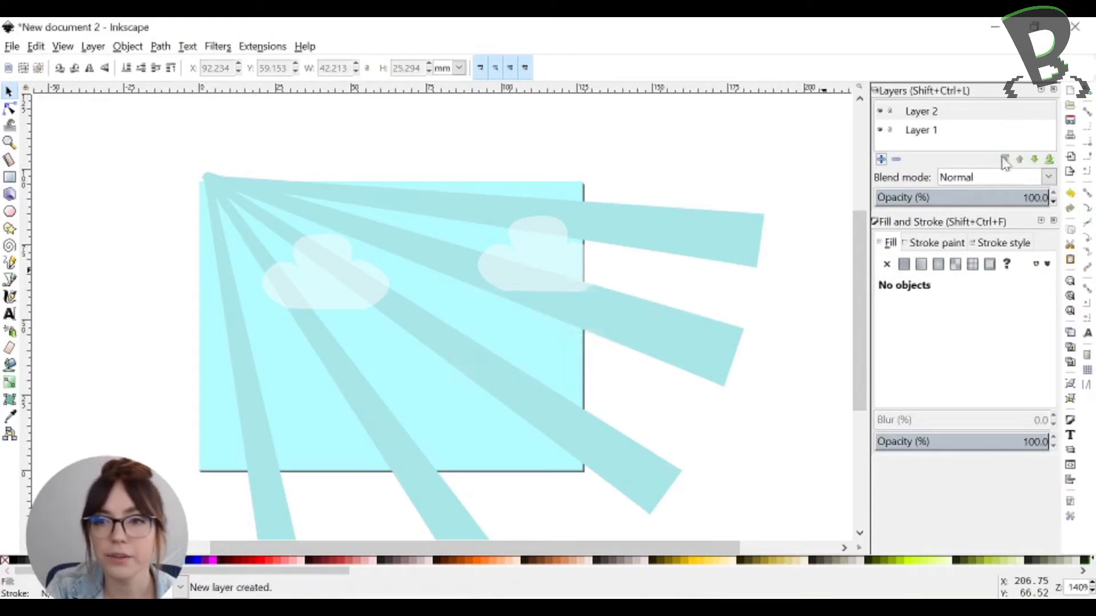
click(919, 135)
click(923, 121)
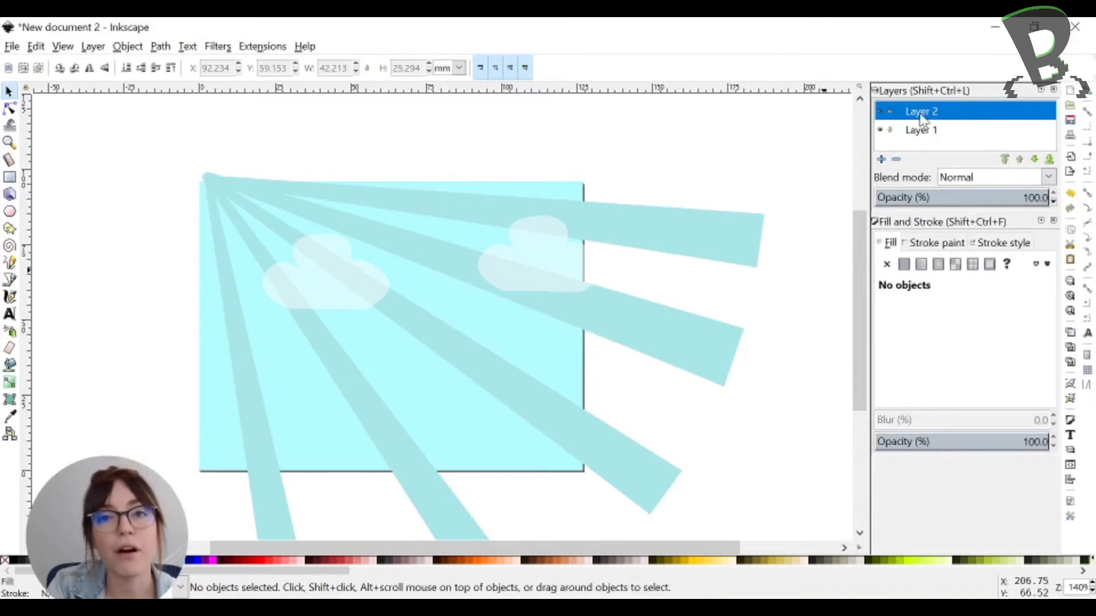
Hide and show Layer 1 to check which artwork it holds
click(881, 131)
click(882, 131)
click(881, 131)
click(882, 131)
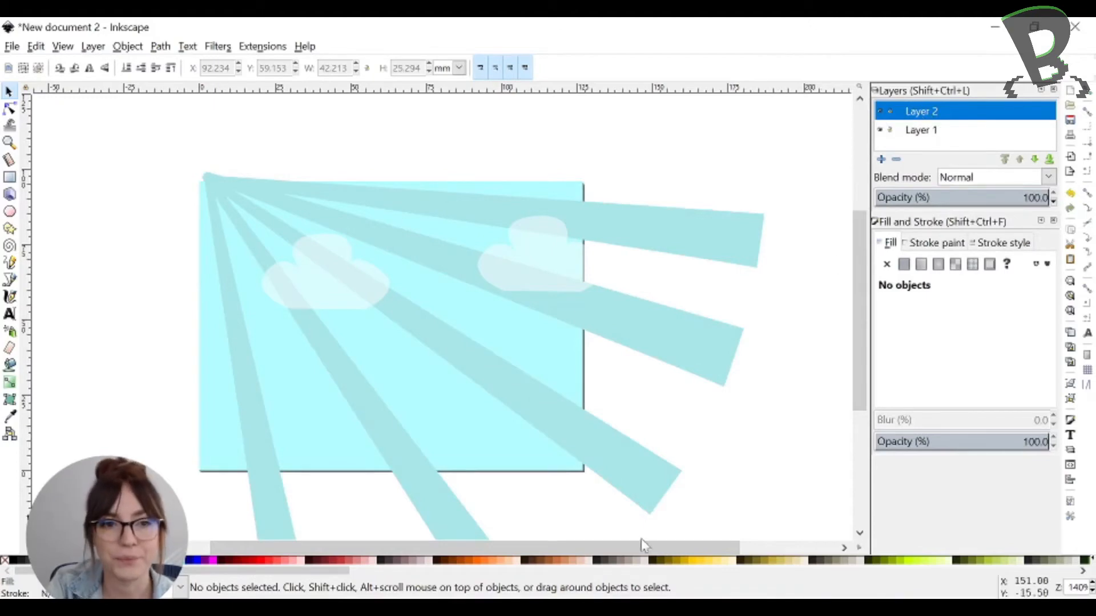
Draw a closed, angular bush outline beside the page's lower-left edge with the Bezier tool and select its upper nodes
key(b)
click(71, 435)
click(187, 435)
click(186, 376)
click(154, 403)
click(159, 308)
click(118, 316)
click(70, 331)
click(54, 391)
click(70, 436)
key(n)
drag(48, 278, 183, 359)
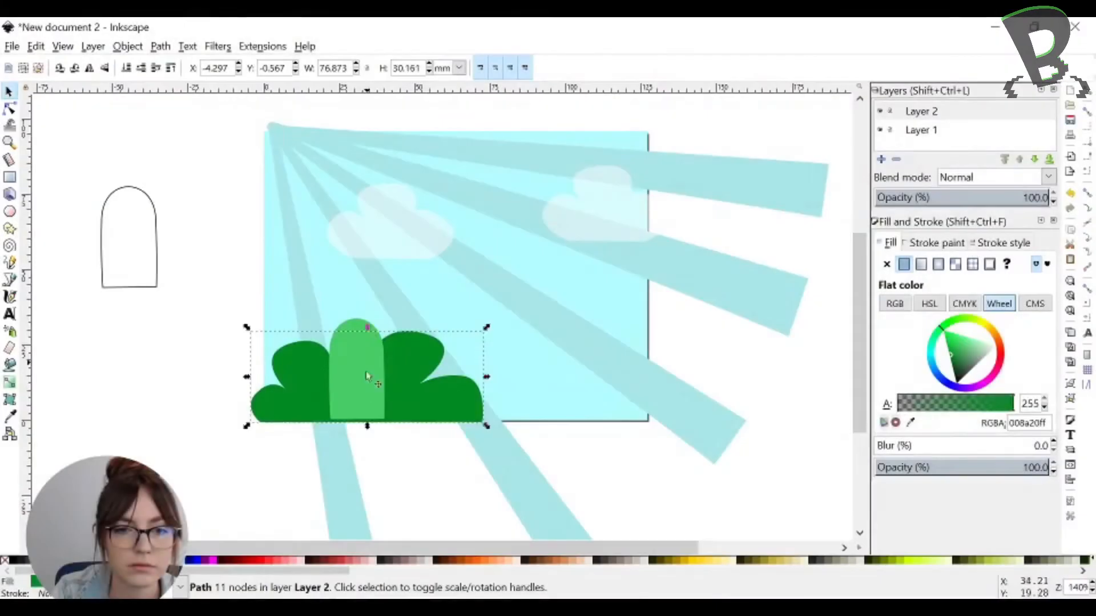
Make the green rounded hill in front of the bush taller and place a shorter, lighter green copy at its right side
click(368, 400)
key(s)
click(372, 393)
drag(373, 393, 413, 393)
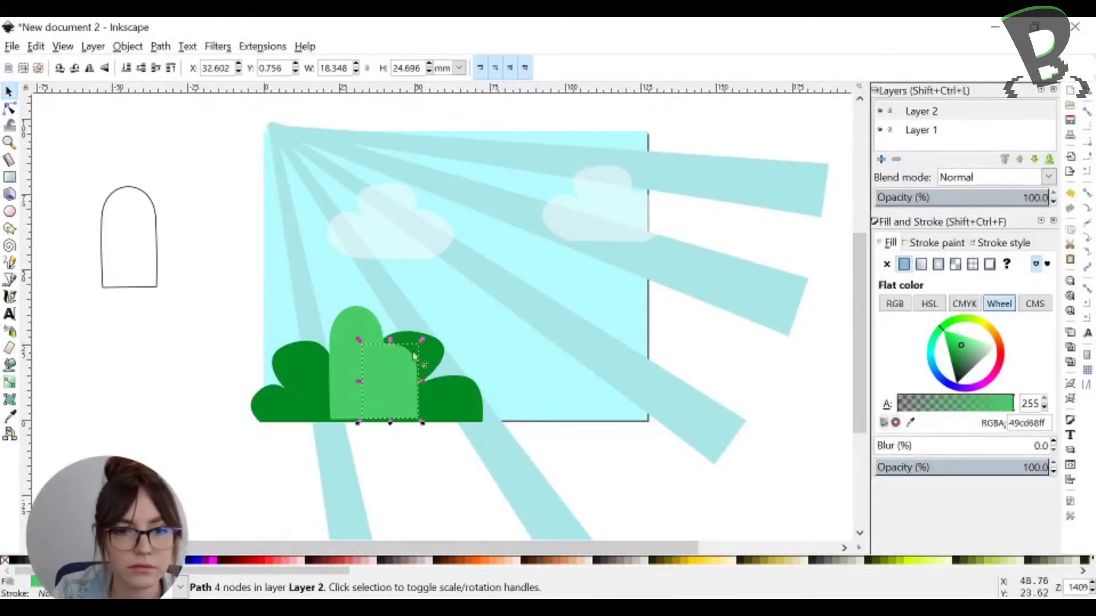
drag(428, 304, 422, 343)
drag(973, 333, 961, 341)
Duplicate the rounded hill, shrink the copy to about 12 × 18 mm in front of the others and fill it bright green 61ff5a
key(ctrl+d)
drag(385, 394, 371, 395)
drag(408, 342, 373, 393)
click(963, 337)
drag(943, 328, 948, 324)
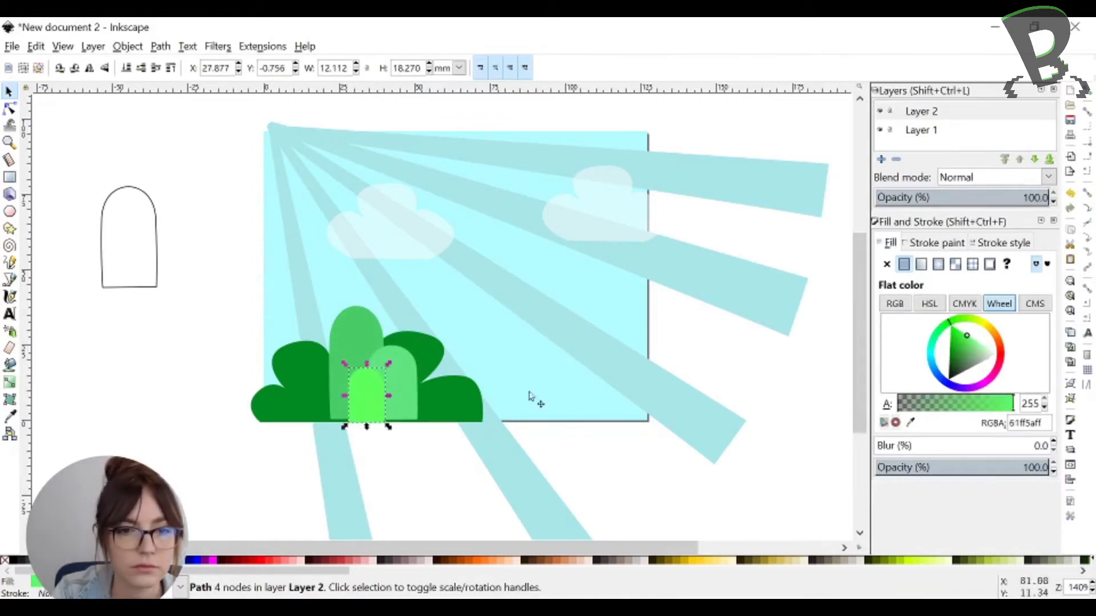
Duplicate the outlined rounded shape beside the page, move the copy to the scene's right side and enlarge it into a tall hill
click(102, 246)
key(ctrl+d)
drag(156, 217, 599, 325)
drag(602, 292, 639, 225)
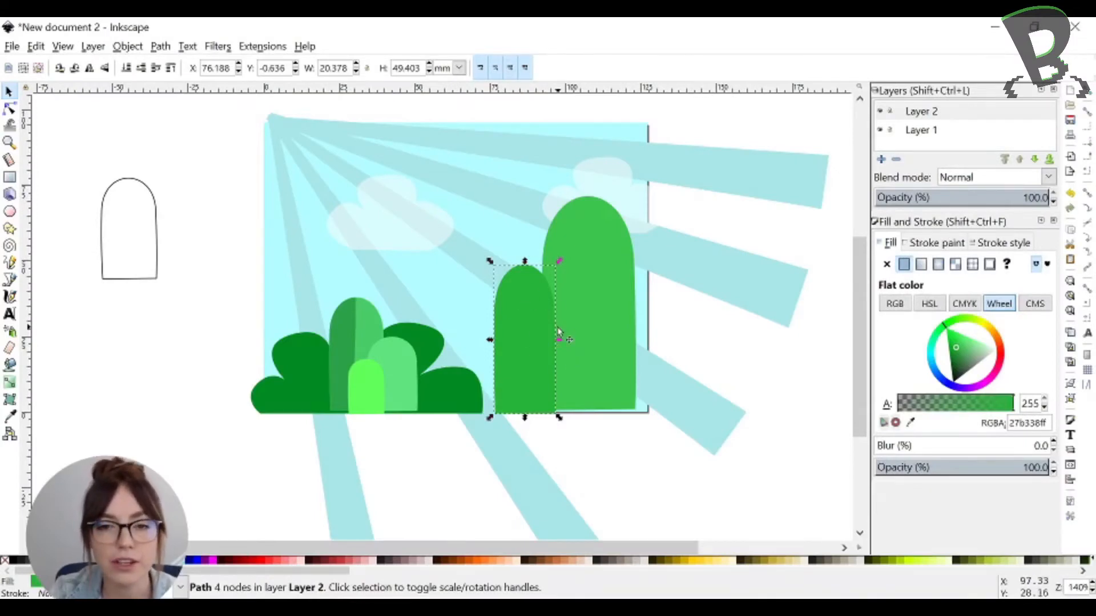
Add nodes mid-way along the upper and lower edges of the shorter right hill's copy and delete its right-side nodes
click(10, 109)
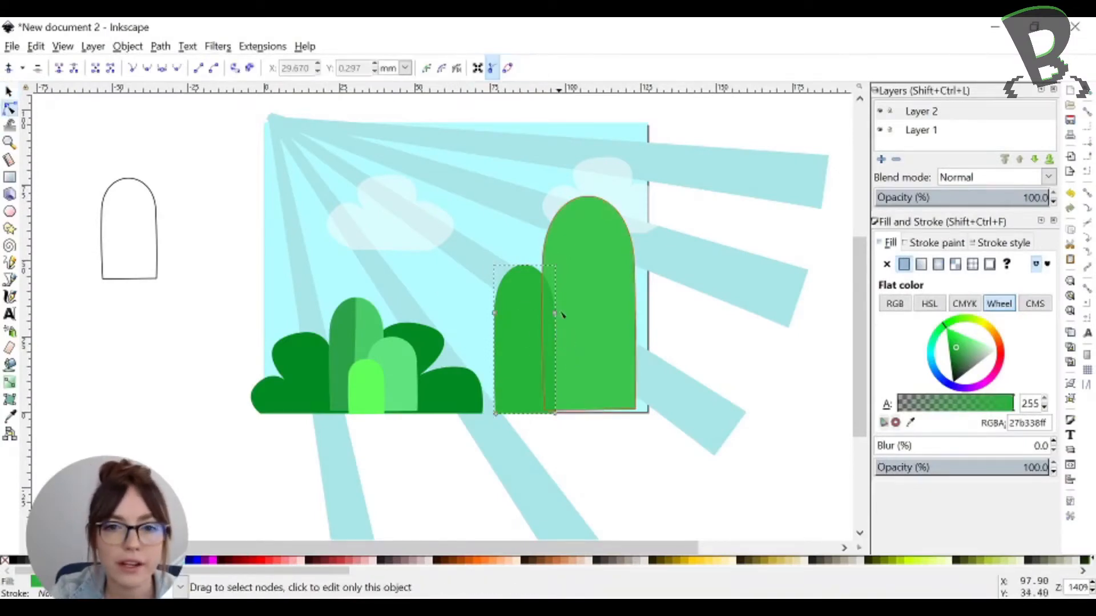
click(524, 265)
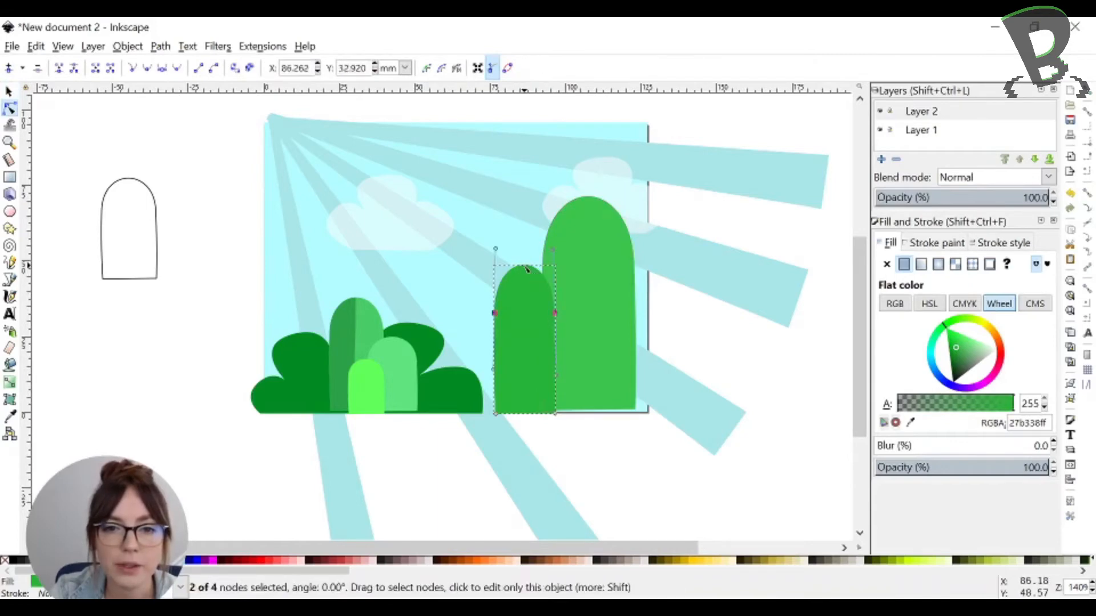
double_click(526, 415)
click(554, 313)
key(Delete)
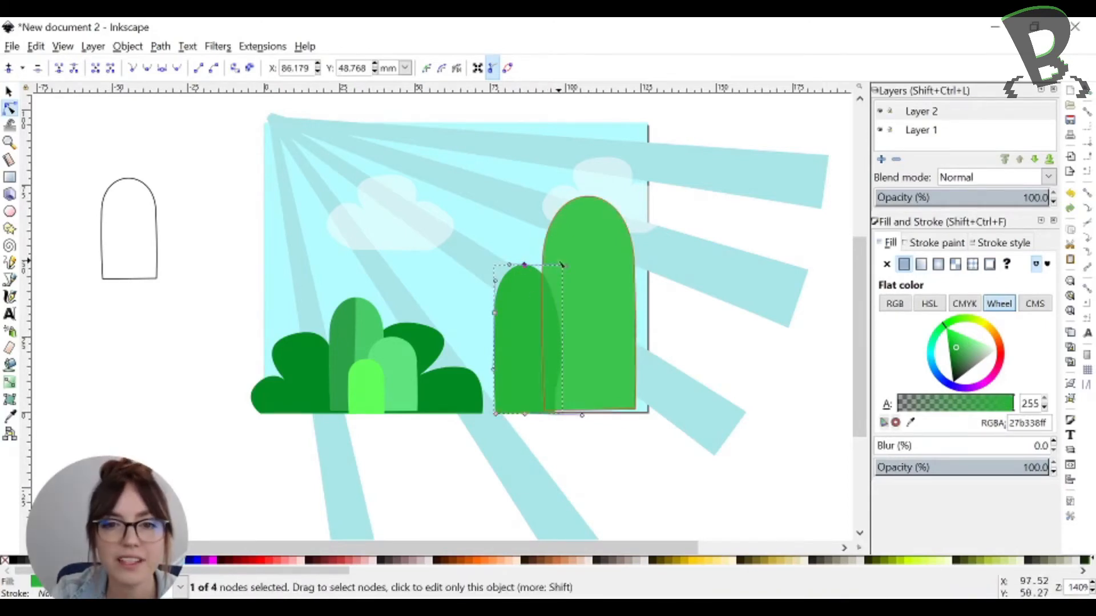
Straighten the copy's right edge so it covers only the hill's left half and fill it muted green 39a245
drag(524, 266, 527, 307)
drag(956, 348, 957, 368)
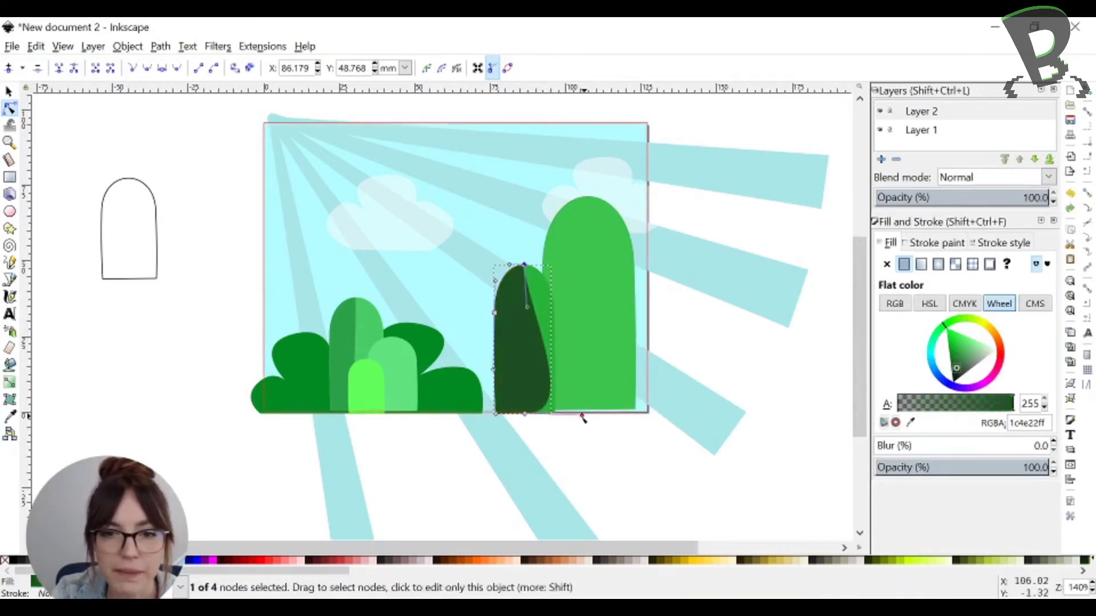
click(132, 68)
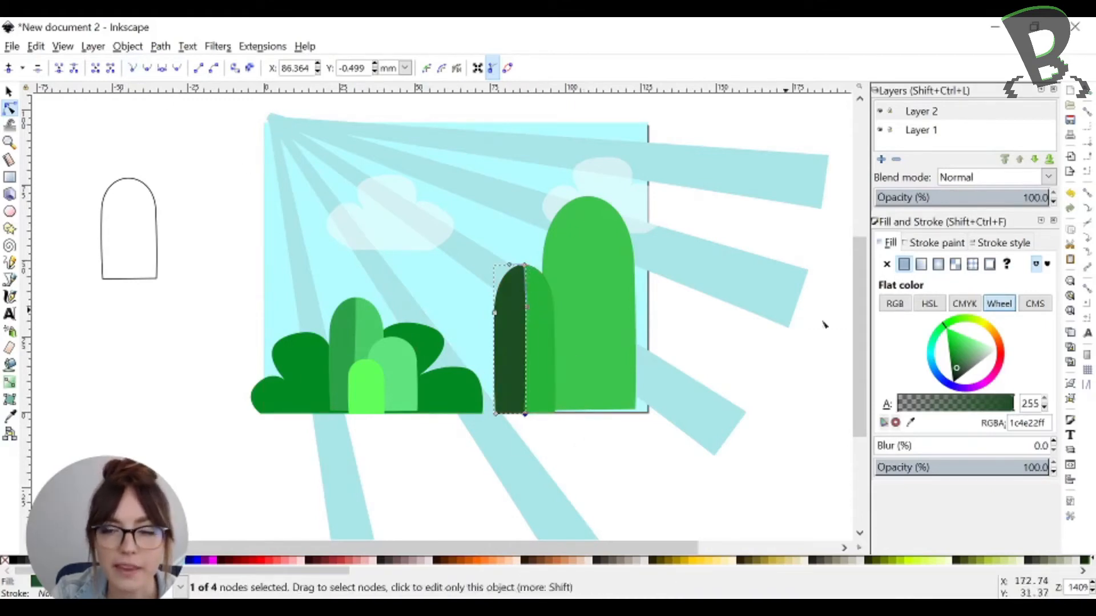
mouse_move(960, 354)
mouse_down()
mouse_move(957, 365)
mouse_move(959, 352)
mouse_up()
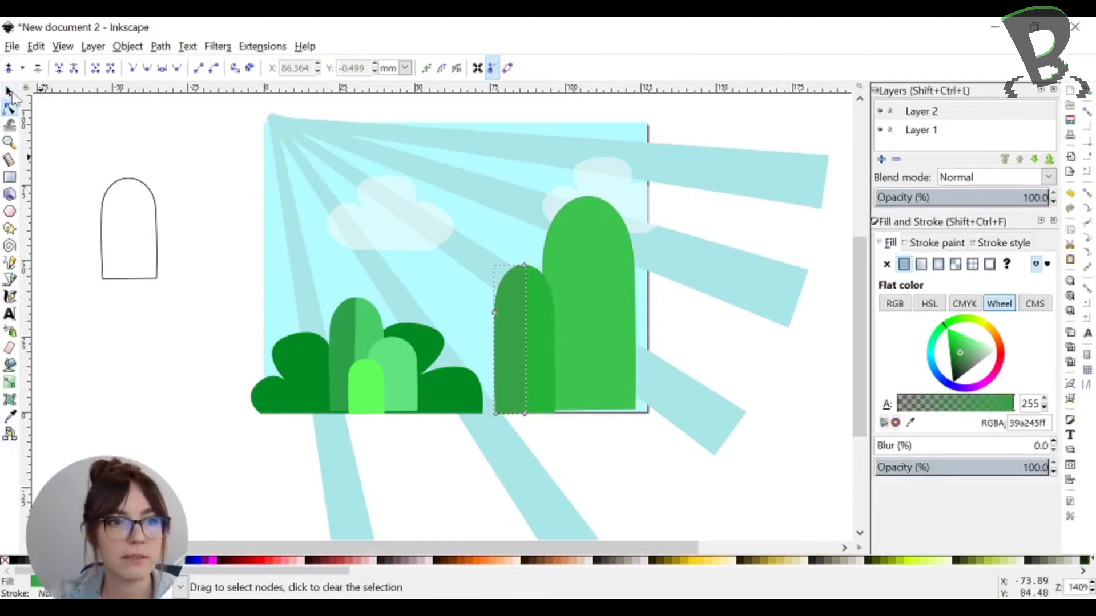
Select the small bright green hill in front of the bush and switch to editing its nodes
click(9, 92)
click(366, 388)
key(n)
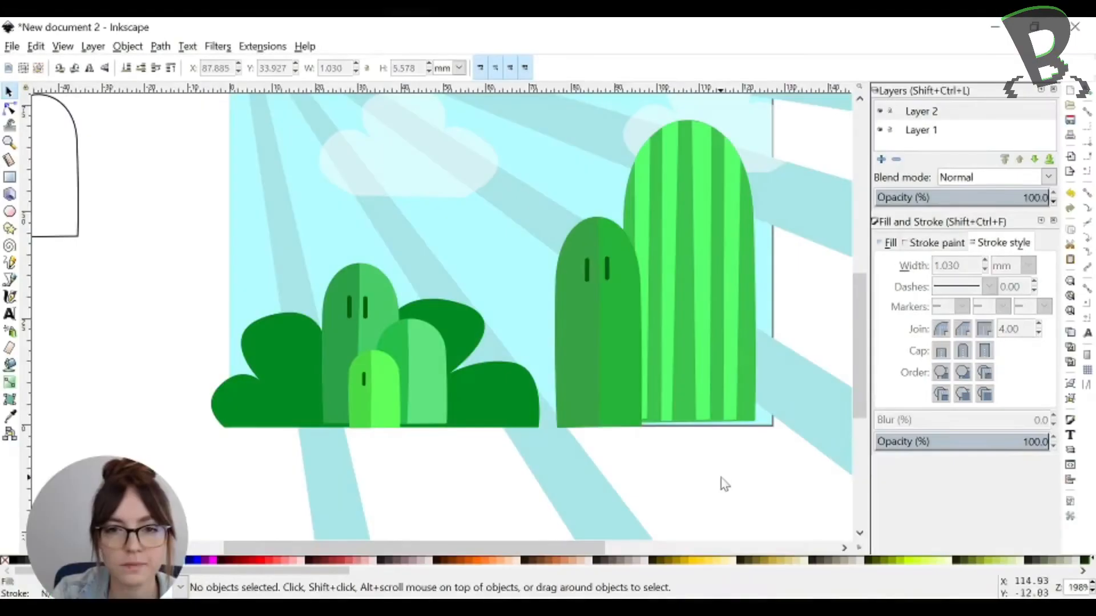
Place the second dark green eye line beside the first on the small bright green hill
click(379, 381)
click(492, 464)
scroll(753, 481, up, 1)
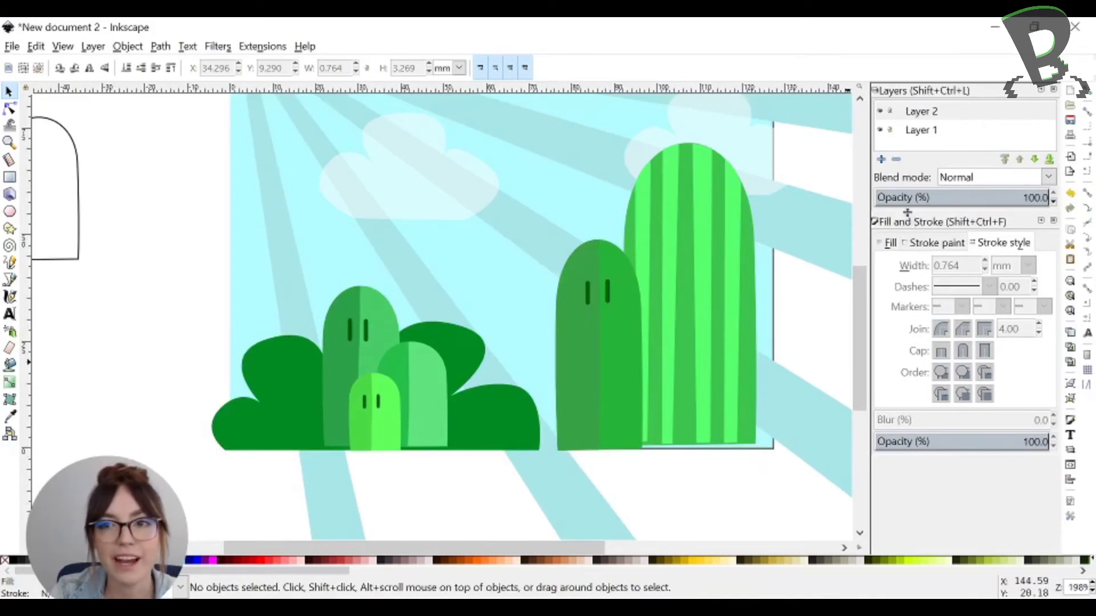
Add Layer 3 above the current layer and draw a ground rectangle about 132 × 4.4 mm along the scene's lower edge
click(881, 160)
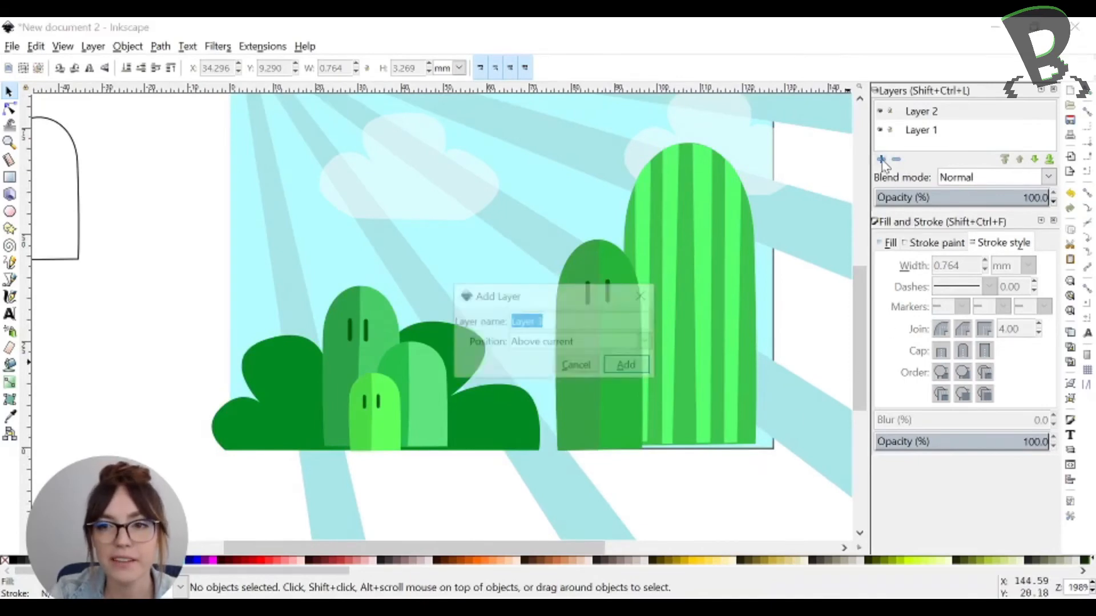
click(627, 366)
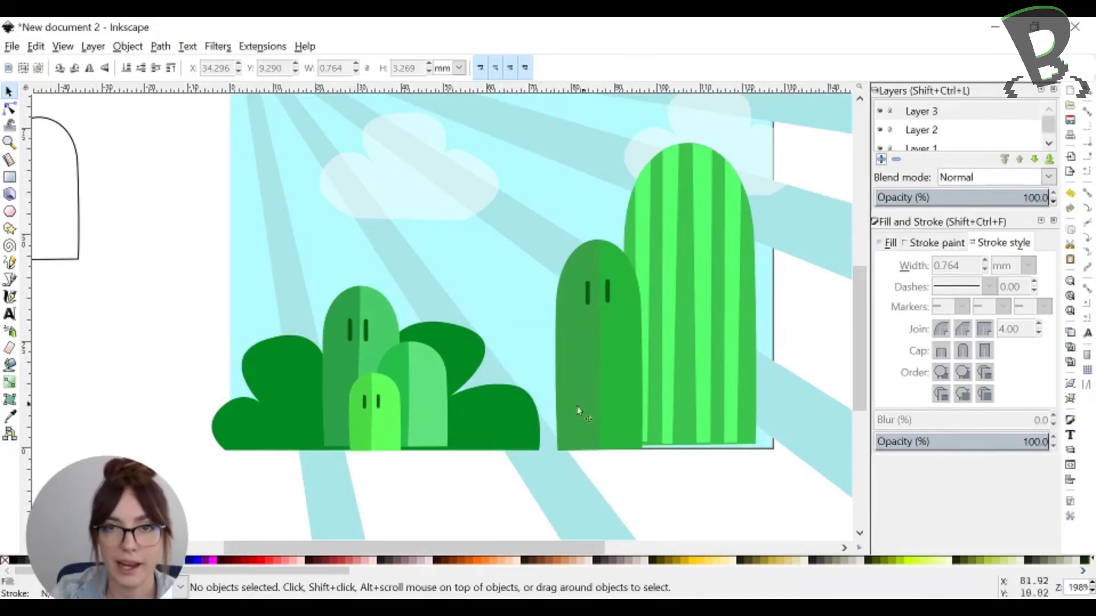
key(r)
drag(216, 440, 781, 458)
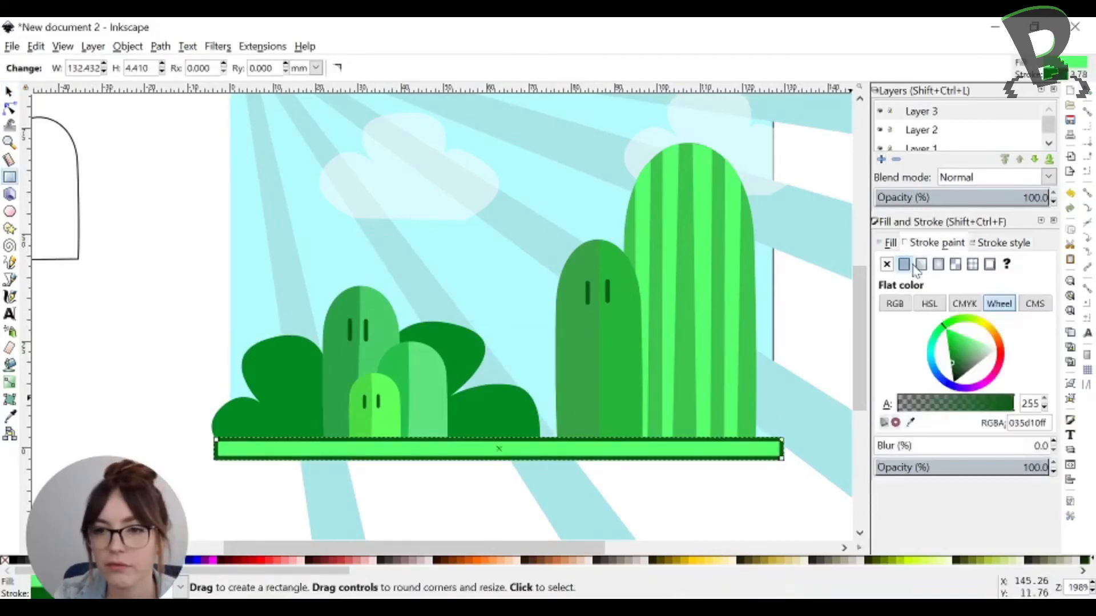
Fill the ground rectangle brown b06b03 and reduce its height to about 3.2 mm
click(994, 333)
click(969, 337)
click(8, 92)
mouse_move(498, 437)
mouse_down()
mouse_move(499, 450)
mouse_move(513, 443)
mouse_up()
Duplicate the brown ground strip, move the copy up to overlap its upper edge and fill it orange e69317
key(ctrl+d)
drag(534, 451, 523, 440)
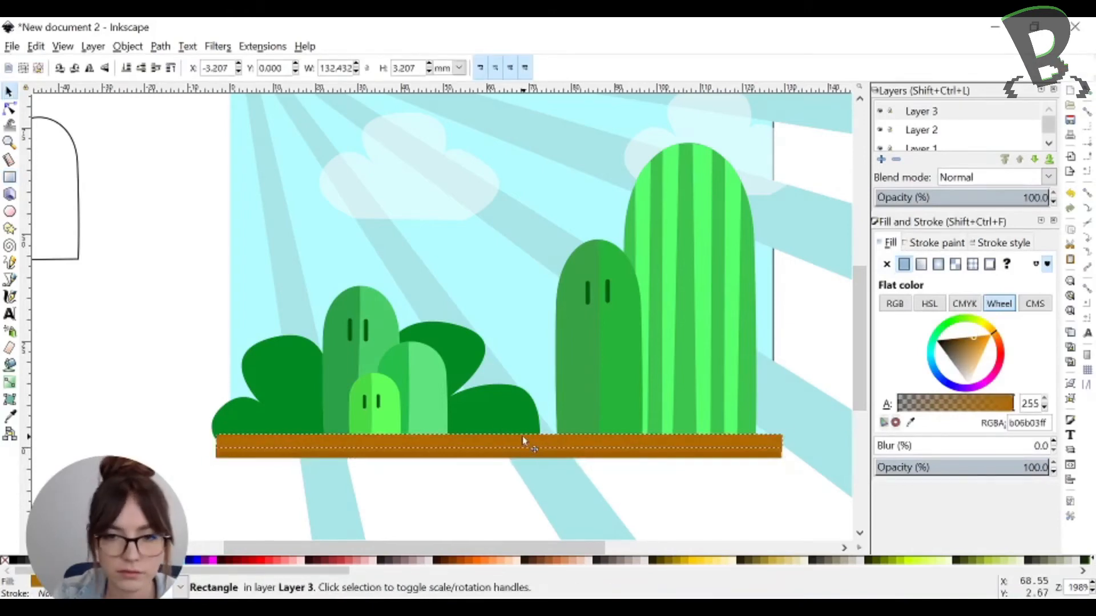
click(979, 346)
drag(978, 340, 982, 337)
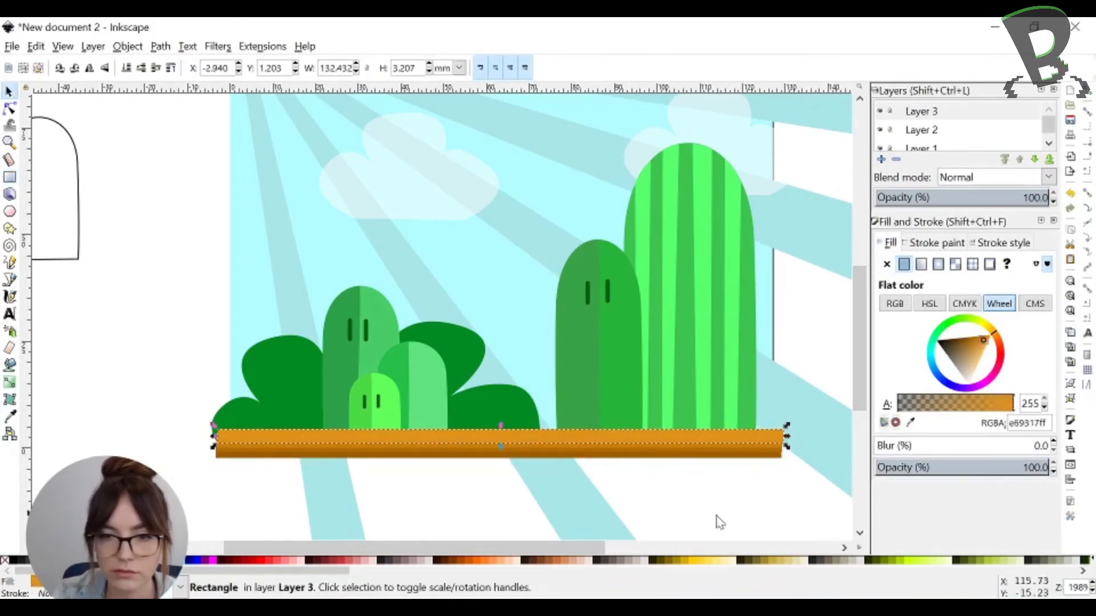
Draw a closed grass outline with a straight upper edge and jagged lower edge along the left part of the orange ground strip
key(b)
click(217, 431)
click(354, 431)
click(351, 440)
click(341, 433)
click(337, 440)
click(330, 435)
click(314, 441)
click(310, 433)
click(307, 441)
click(288, 435)
click(285, 443)
click(282, 435)
click(267, 441)
click(262, 435)
click(257, 441)
click(254, 435)
click(250, 441)
click(243, 435)
click(234, 442)
click(216, 432)
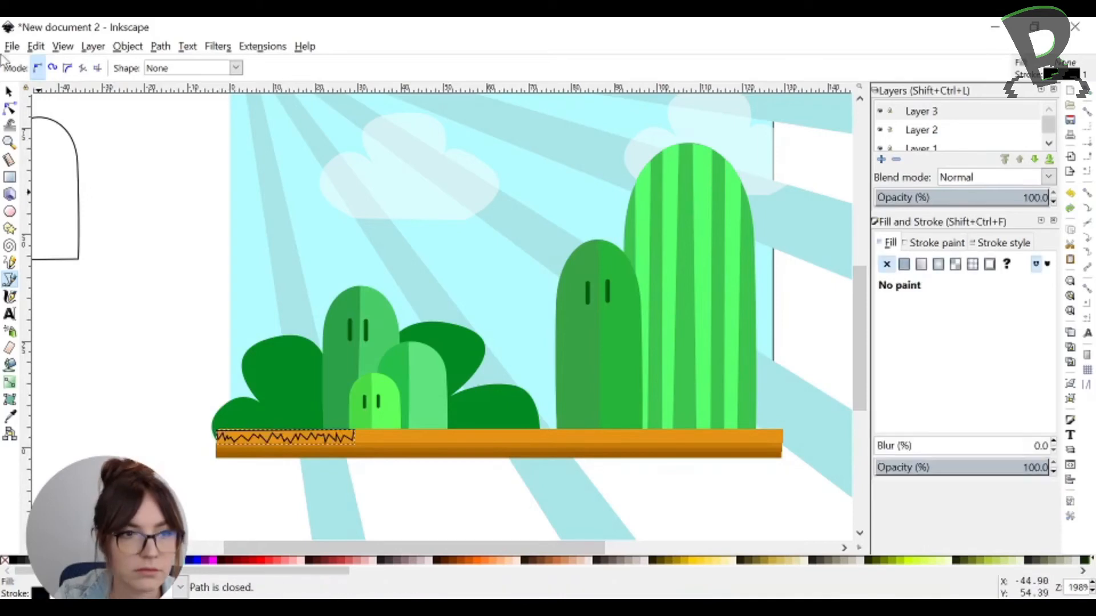
Fill the jagged grass shape with flat bright green and remove its stroke
key(s)
click(903, 264)
drag(956, 340, 969, 338)
click(952, 321)
click(969, 339)
click(930, 243)
click(887, 264)
Adjust the grass strip's upper-left corner node against the end of the ground strip
scroll(380, 490, up, 2)
key(n)
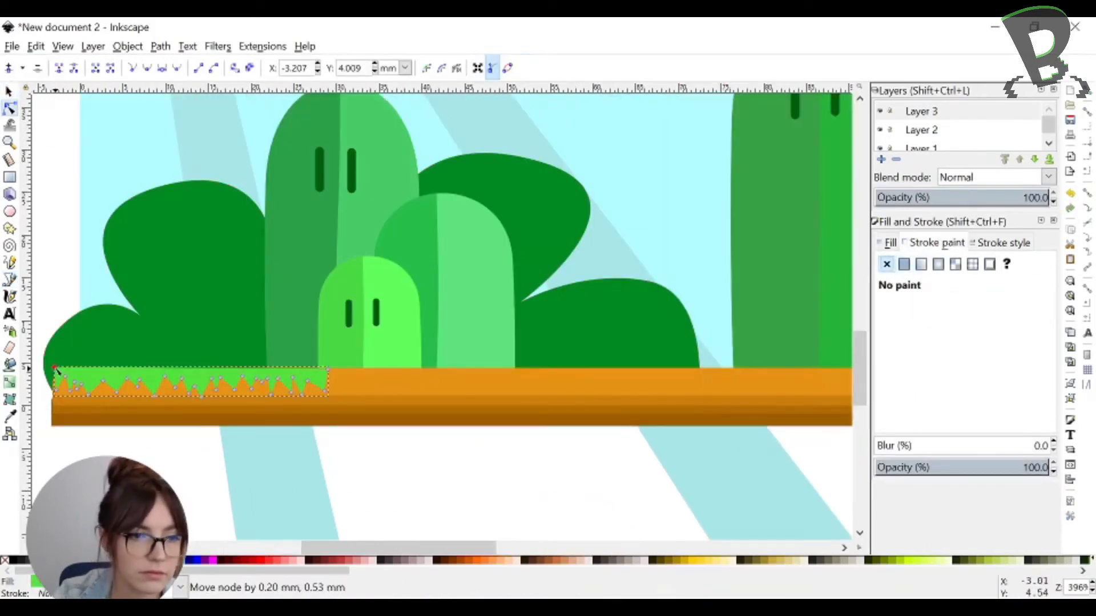
key(Escape)
Draw a closed, angular cloud outline with three peaks beside the page's left edge using the Bezier tool
key(5)
key(b)
click(101, 292)
click(276, 293)
click(272, 245)
click(200, 187)
click(170, 257)
click(139, 264)
click(101, 254)
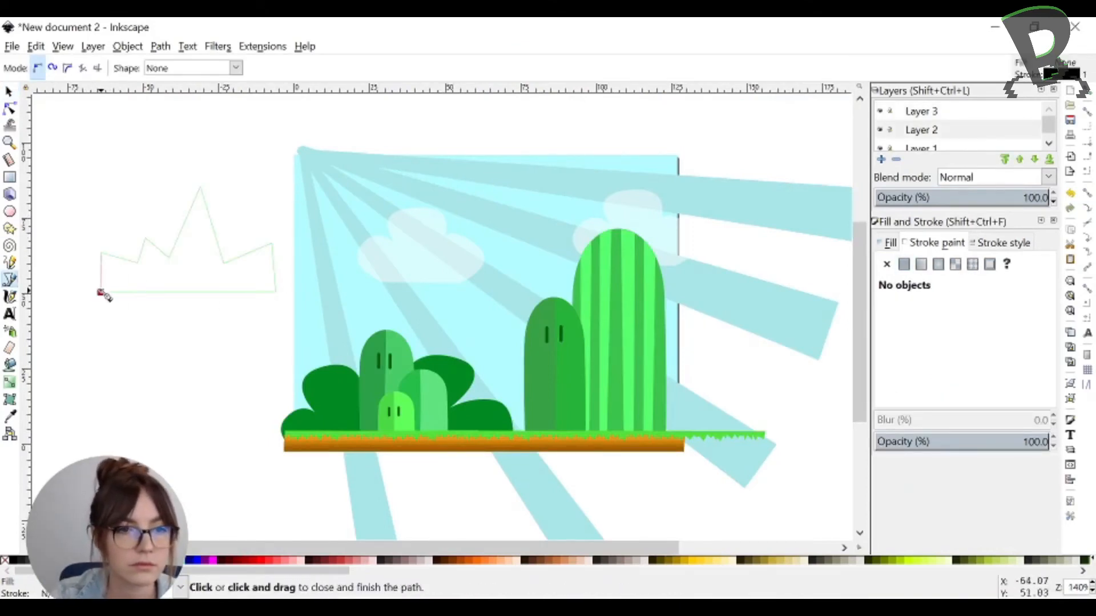
click(102, 292)
Round the cloud outline's peaks by curving its upper nodes and adjusting their handles
key(n)
click(161, 68)
click(201, 187)
drag(201, 187, 203, 201)
drag(228, 203, 250, 202)
click(272, 244)
drag(286, 253, 292, 261)
click(146, 239)
mouse_move(156, 237)
mouse_down()
mouse_move(165, 238)
mouse_move(121, 237)
mouse_up()
click(101, 252)
Give the rounded cloud a translucent white fill without stroke and move it into the middle of the scene
click(9, 91)
click(887, 264)
click(891, 243)
click(903, 263)
drag(116, 281, 469, 300)
click(721, 440)
scroll(722, 440, right, 3)
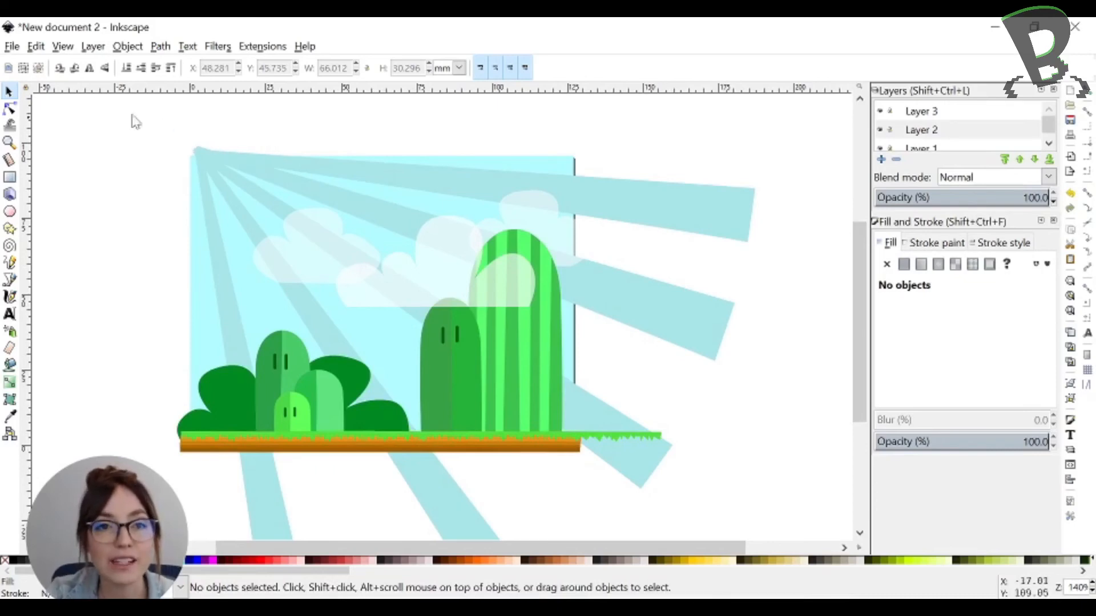
Set up a PNG export of the page area with an image width of 480 pixels
click(7, 48)
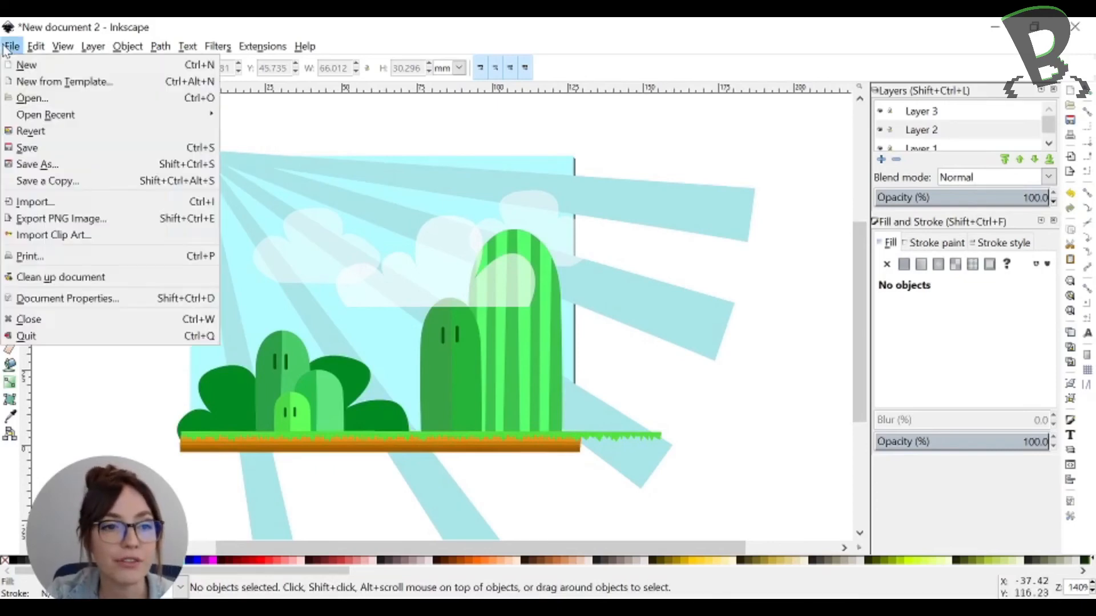
click(83, 220)
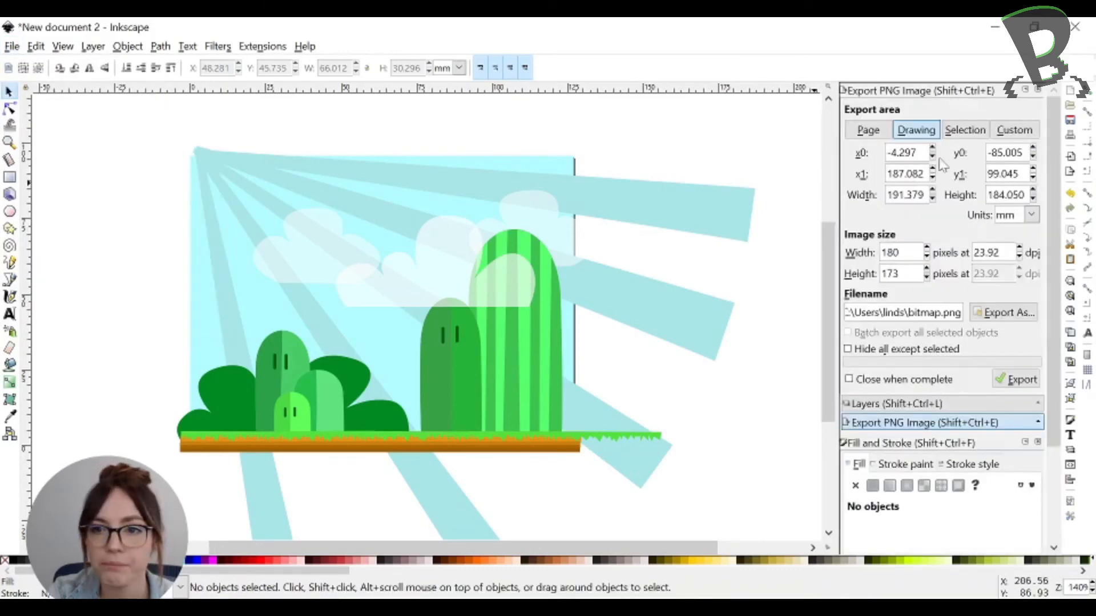
click(864, 140)
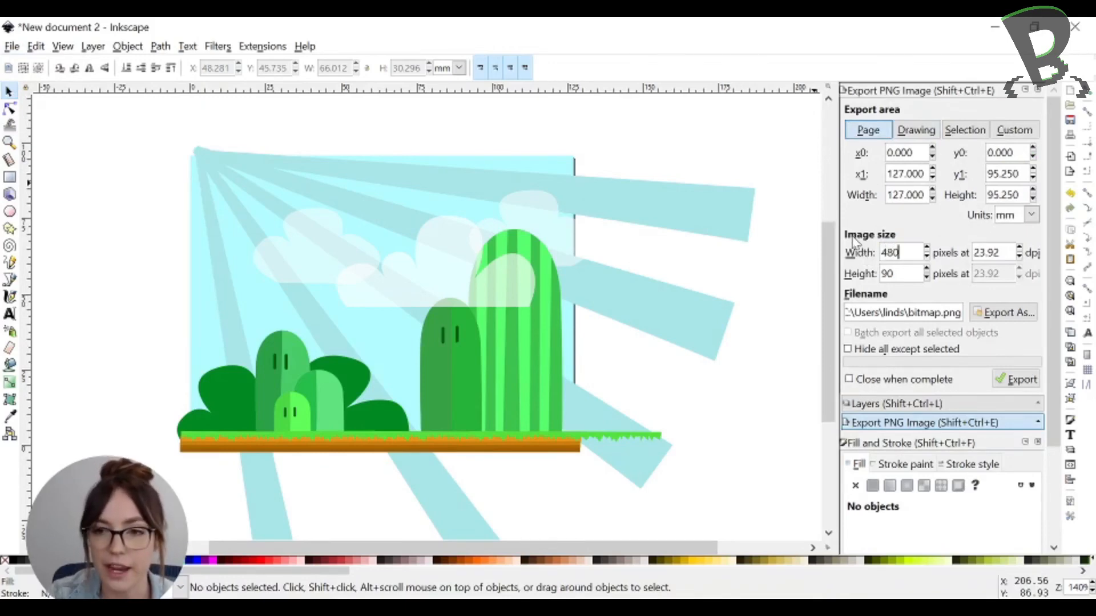
key(Tab)
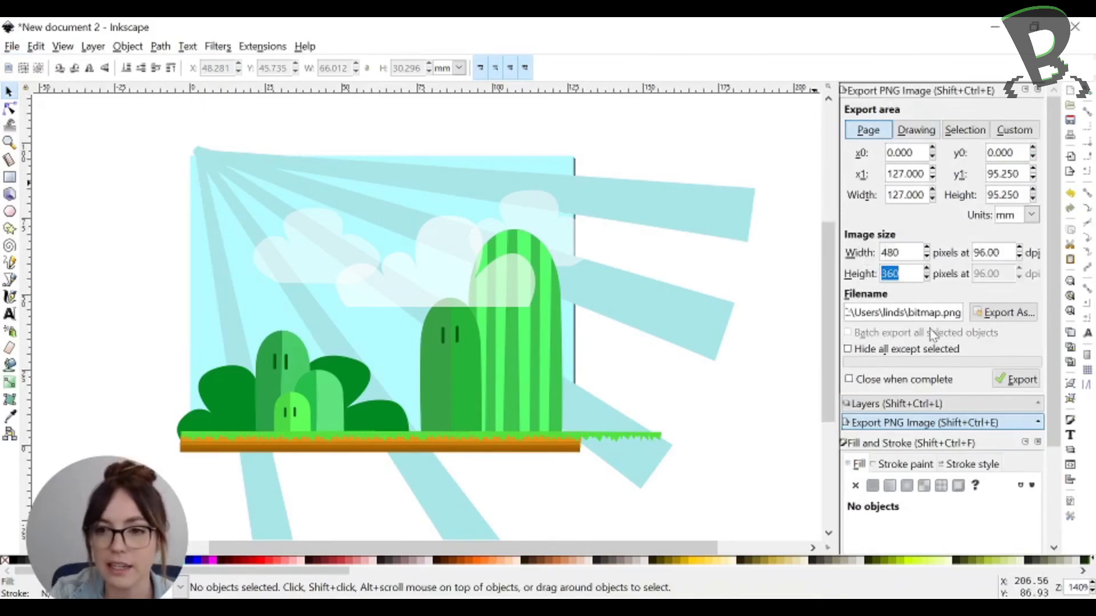
Name the PNG export file "mario background"
click(1008, 312)
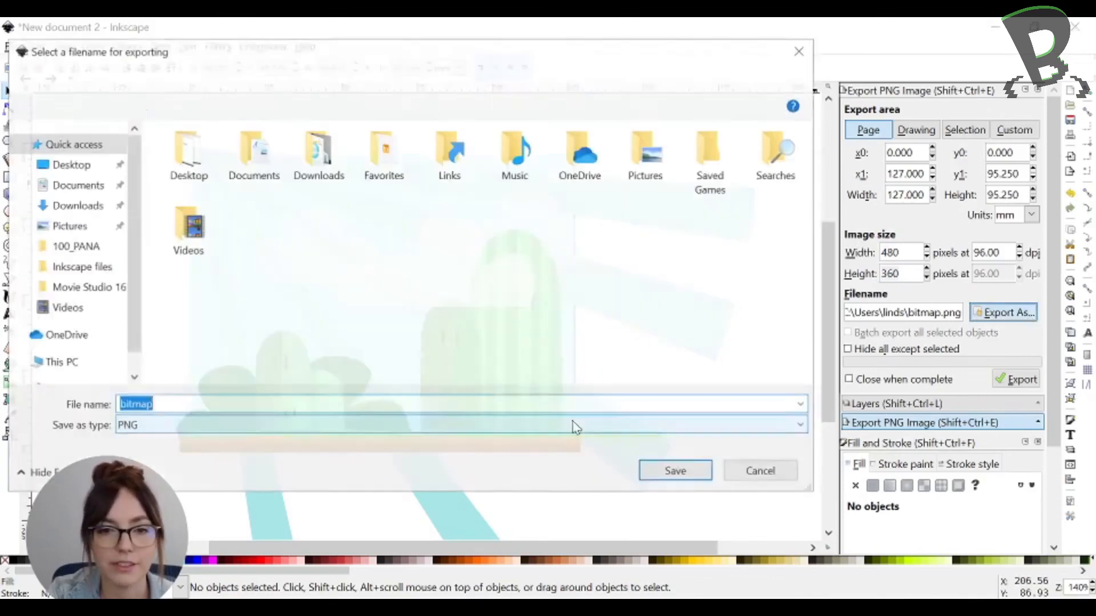
text(mario background)
click(705, 468)
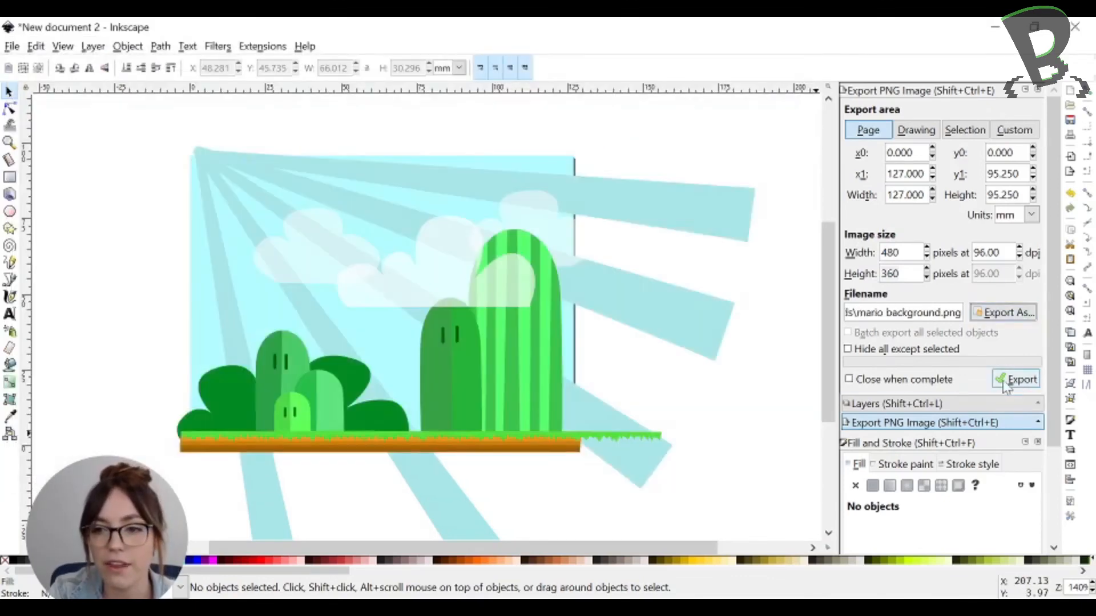